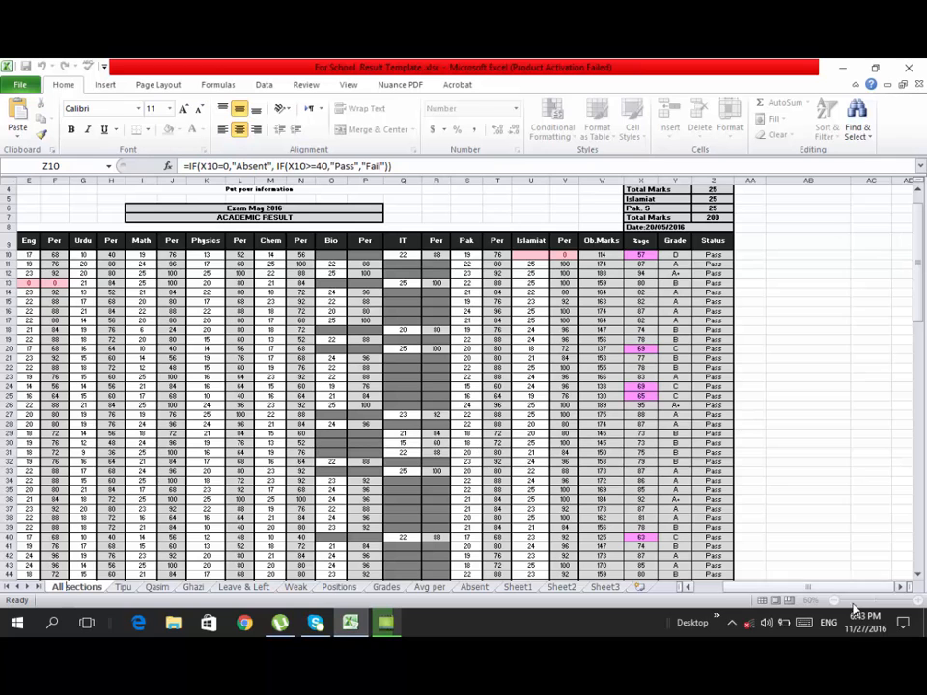
Review the All sections result table down to its summary rows and inspect the English percentage formula in F99.
{"action": "left_click_drag", "start_coordinate": [813, 587], "coordinate": [789, 593]}
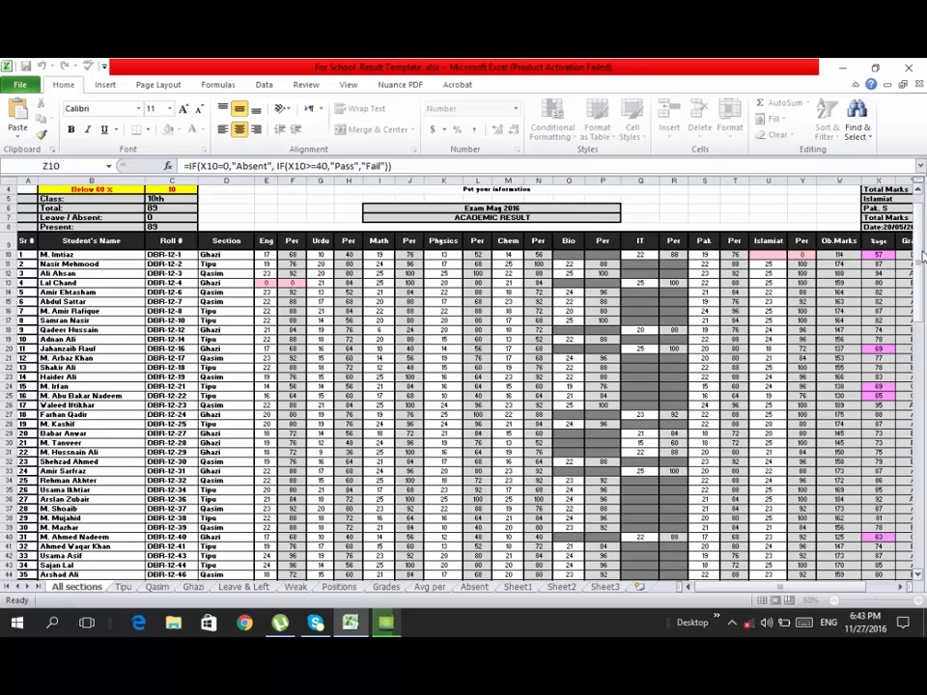
{"action": "scroll", "coordinate": [290, 311], "scroll_direction": "up", "scroll_amount": 1}
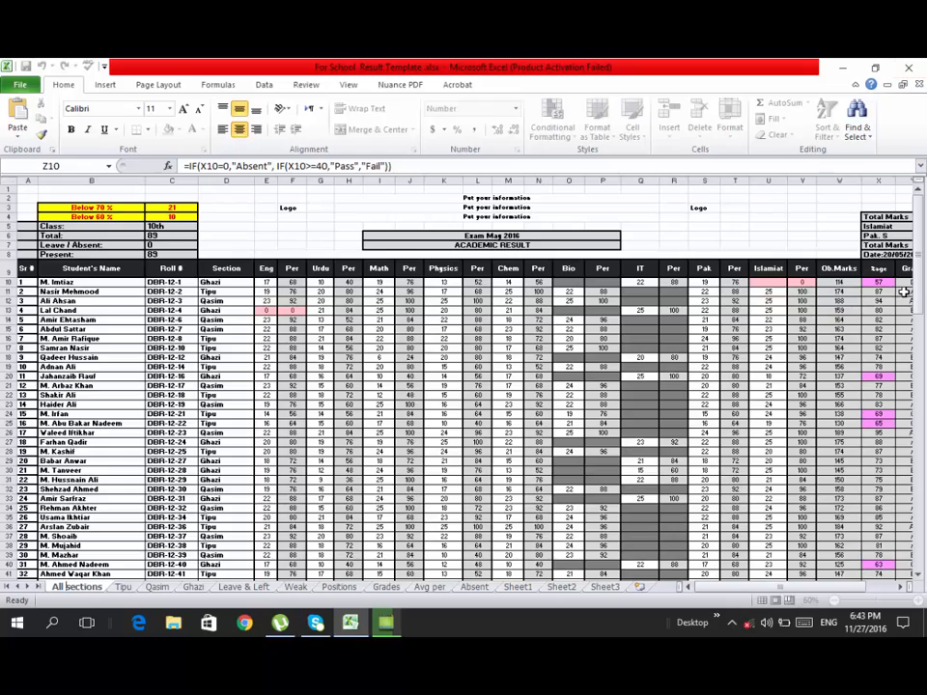
{"action": "mouse_move", "coordinate": [920, 234]}
{"action": "left_mouse_down"}
{"action": "mouse_move", "coordinate": [922, 512]}
{"action": "mouse_move", "coordinate": [920, 221]}
{"action": "mouse_move", "coordinate": [917, 462]}
{"action": "left_mouse_up"}
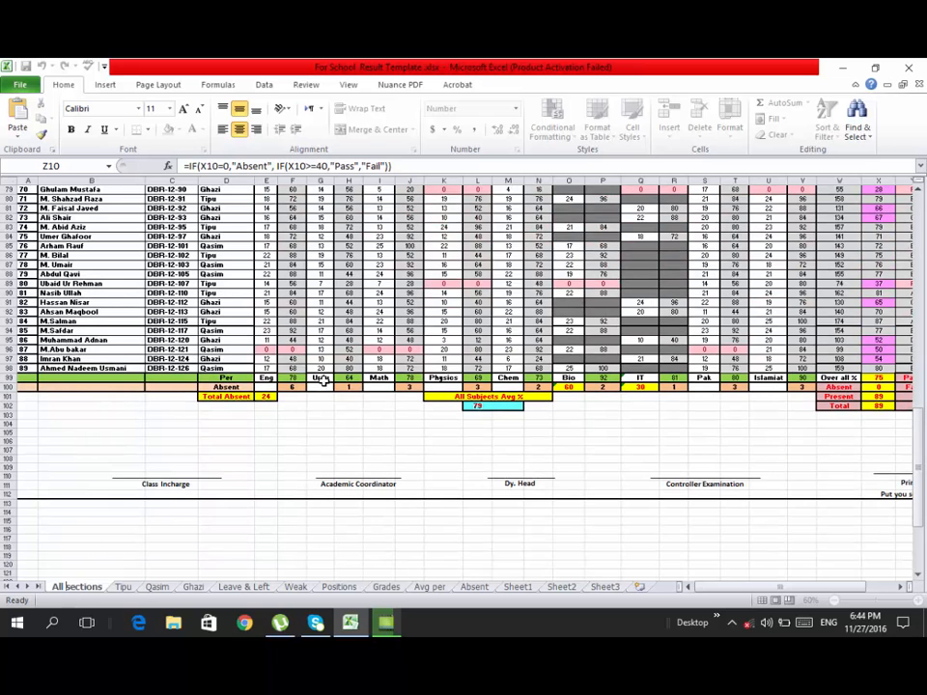
{"action": "left_click", "coordinate": [294, 378]}
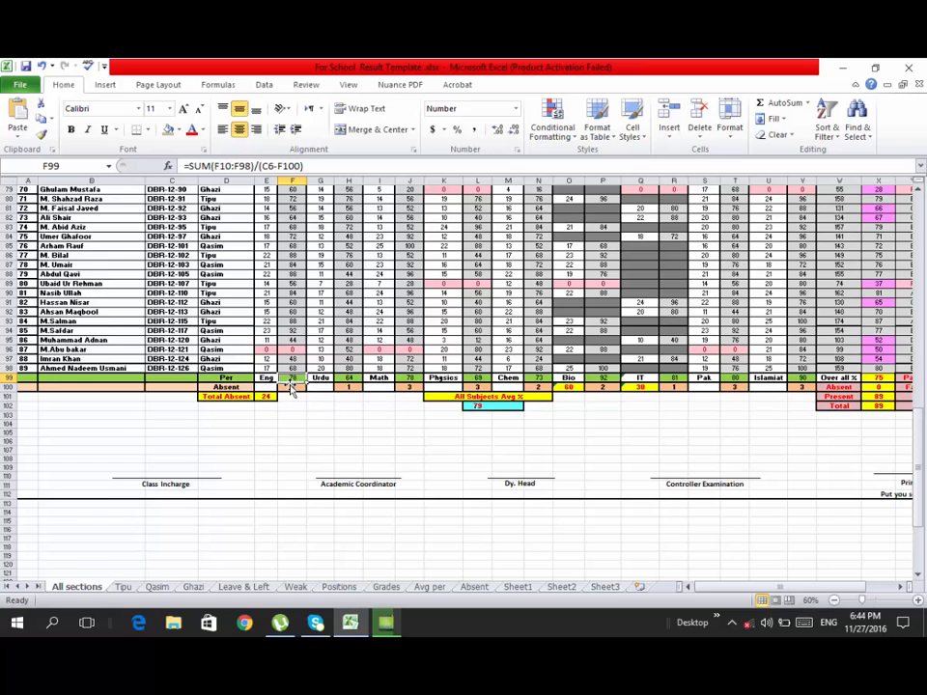
{"action": "scroll", "coordinate": [839, 480], "scroll_direction": "up", "scroll_amount": 20}
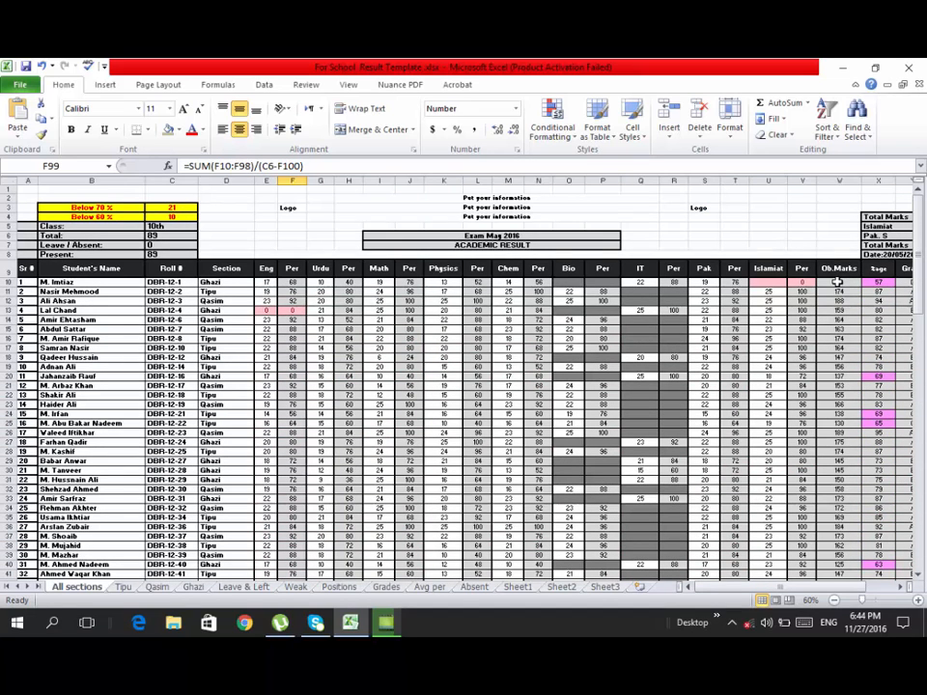
Inspect the first student's formulas for obtained marks, grade and status in cells W10, Y10 and Z10.
{"action": "double_click", "coordinate": [836, 282]}
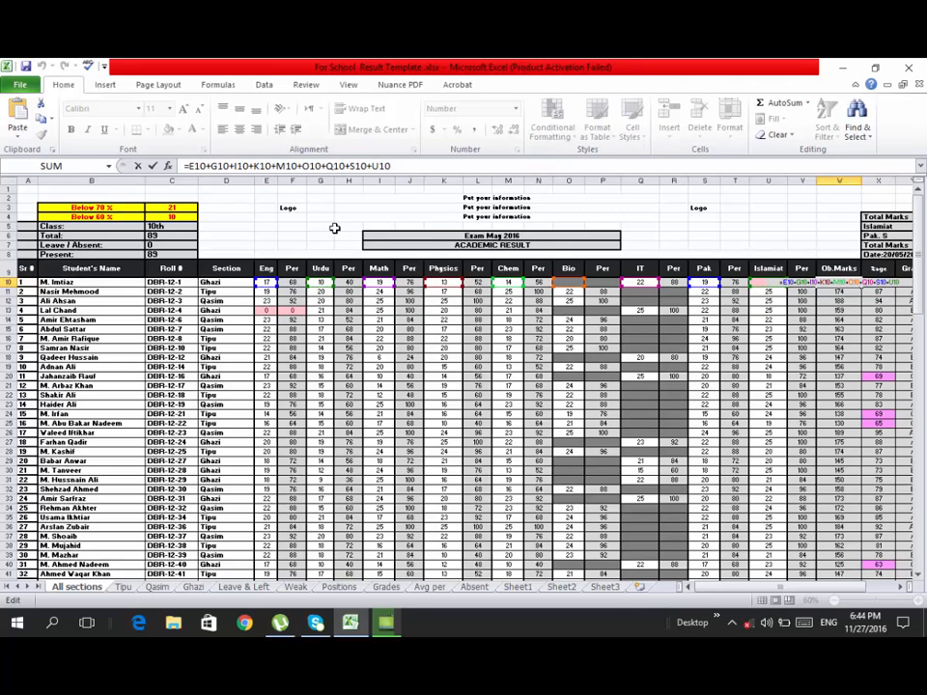
{"action": "key", "text": "Return"}
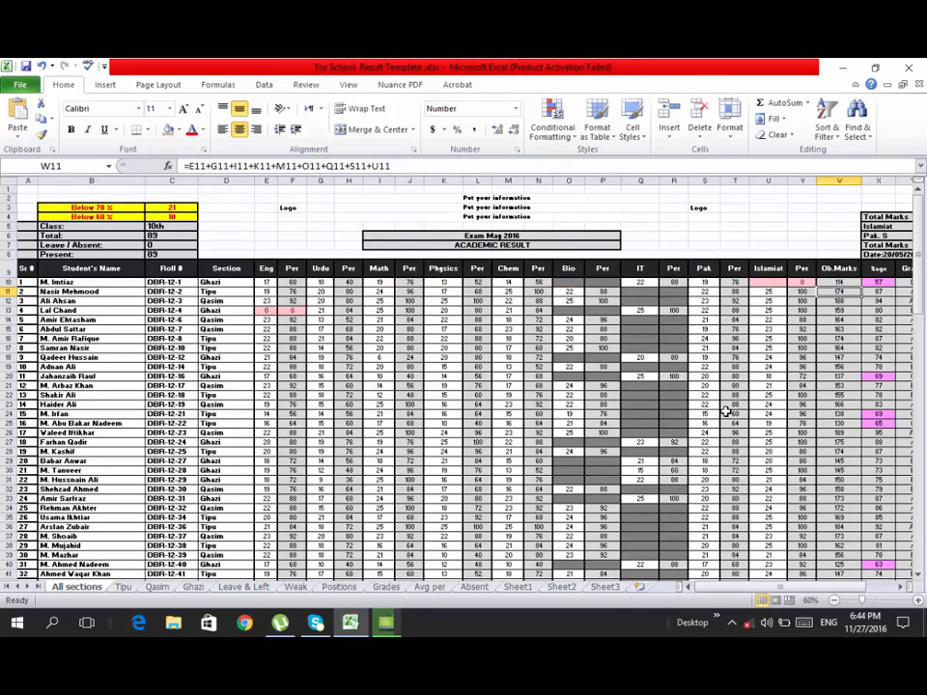
{"action": "left_click_drag", "start_coordinate": [850, 587], "coordinate": [874, 600]}
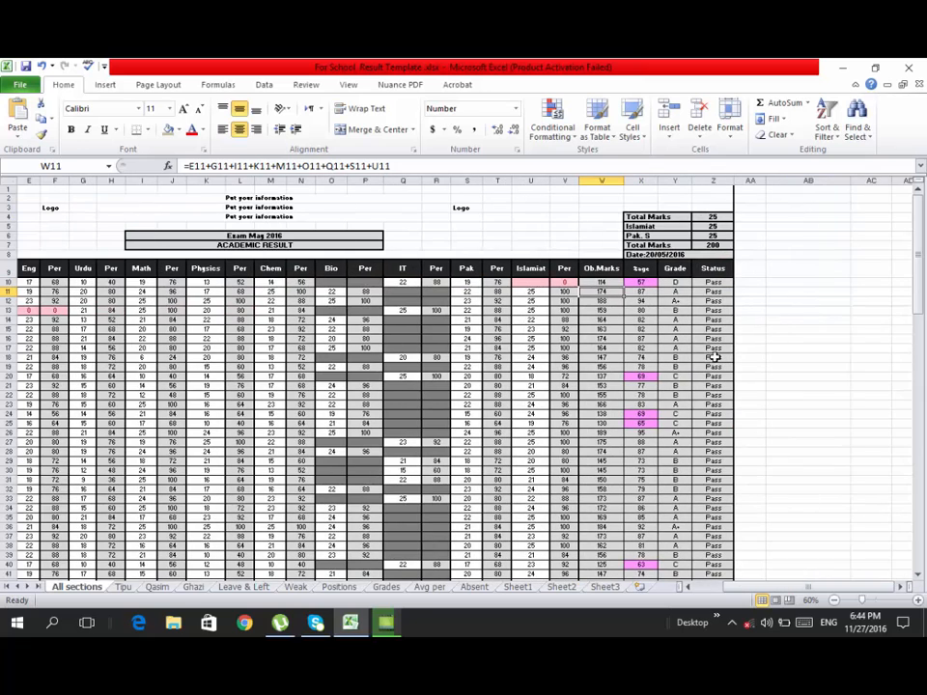
{"action": "left_click", "coordinate": [674, 282]}
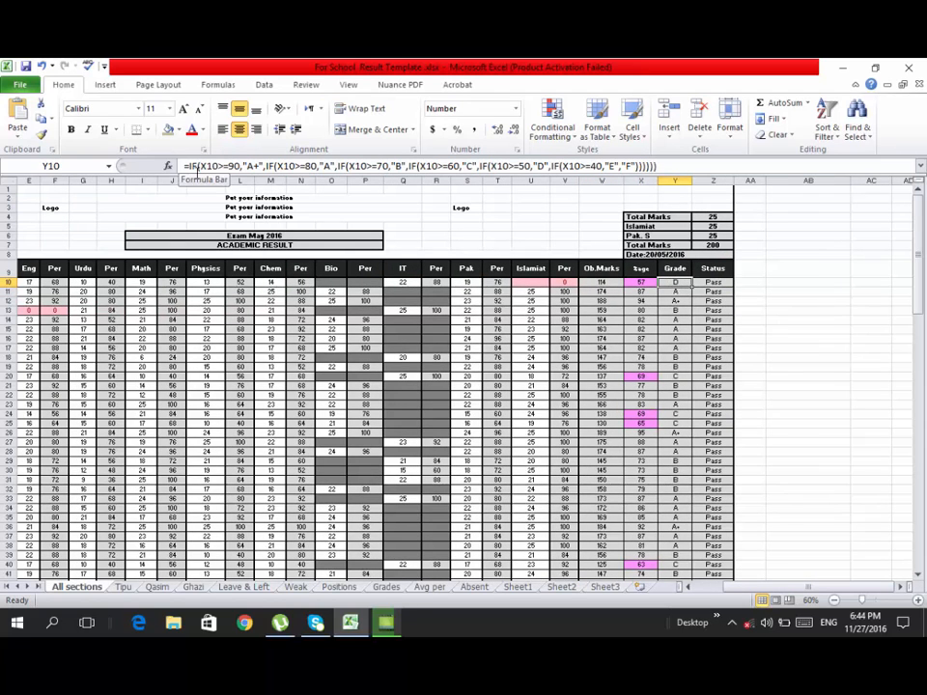
{"action": "left_click", "coordinate": [712, 281]}
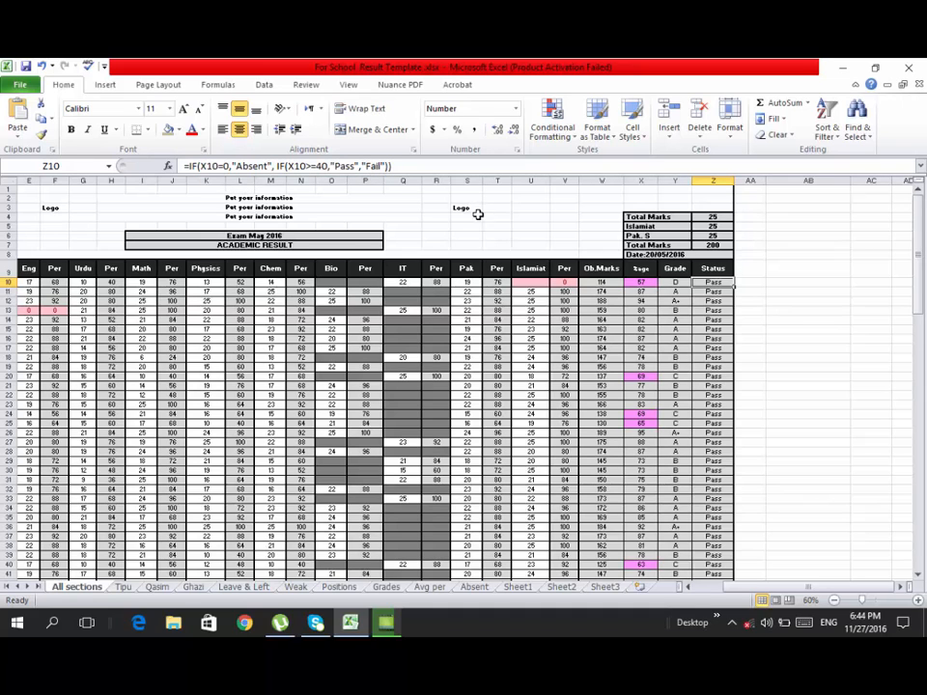
On Sheet3, enter roll numbers 1 to 7 under Roll No. in cells A6 to A12.
{"action": "left_click", "coordinate": [604, 586]}
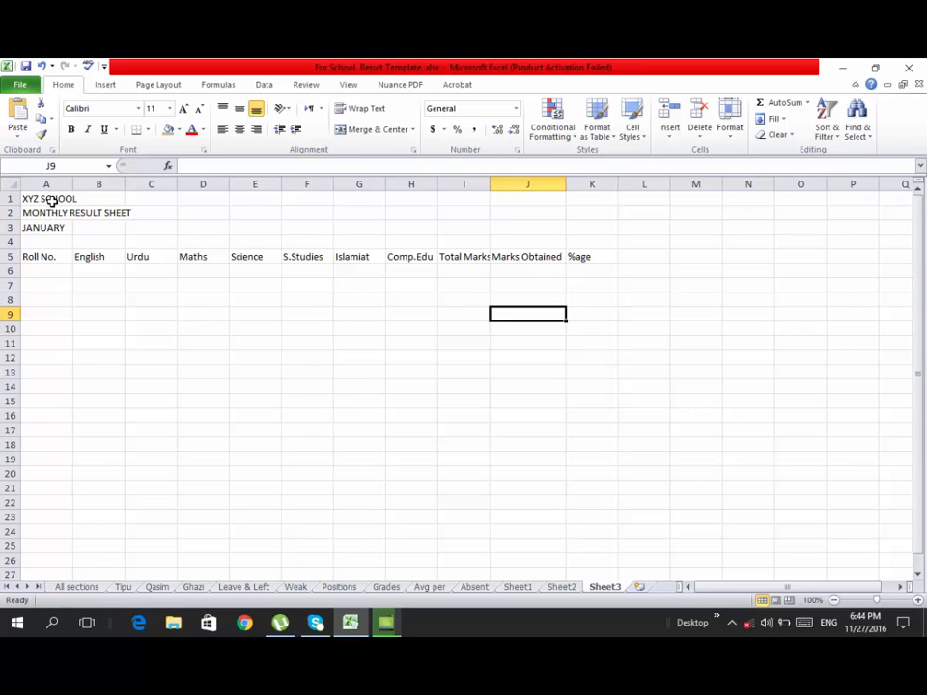
{"action": "left_click", "coordinate": [65, 273]}
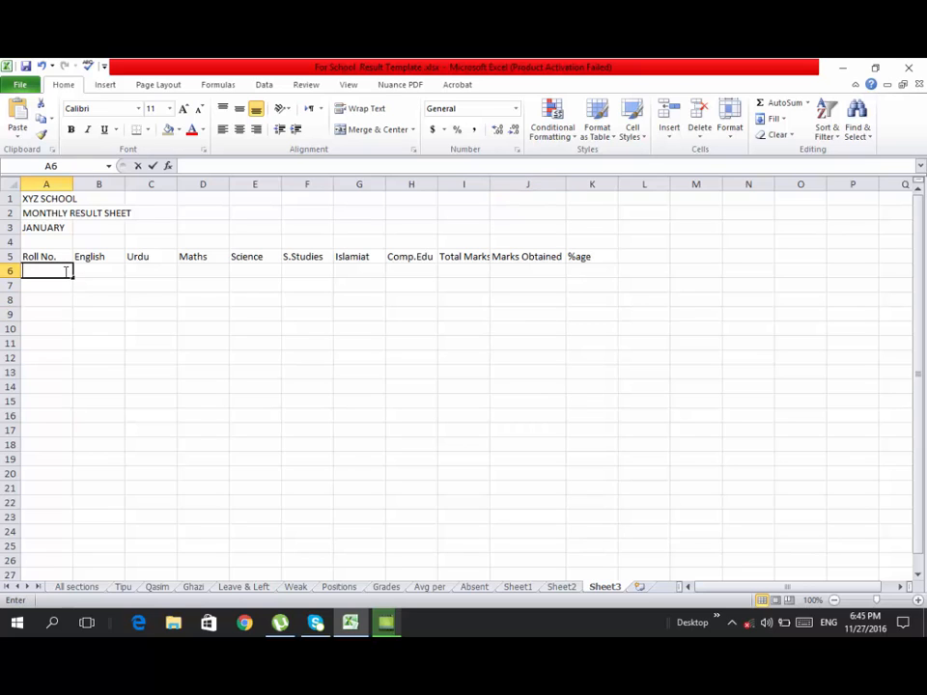
{"action": "type", "text": "1"}
{"action": "key", "text": "Return"}
{"action": "type", "text": "2"}
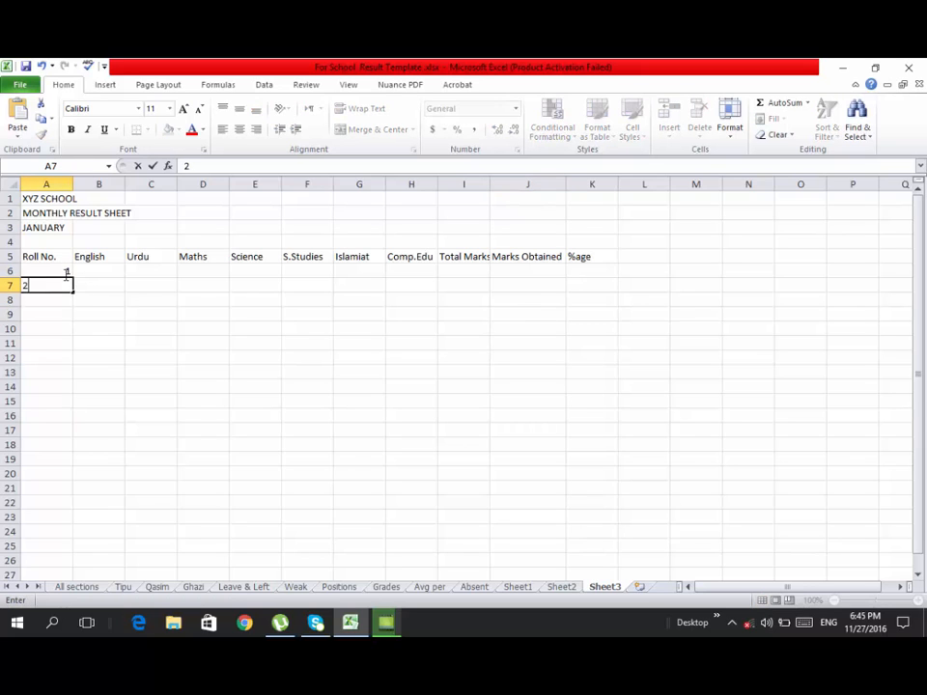
{"action": "key", "text": "Return"}
{"action": "type", "text": "3"}
{"action": "key", "text": "Return"}
{"action": "type", "text": "4"}
{"action": "key", "text": "Return"}
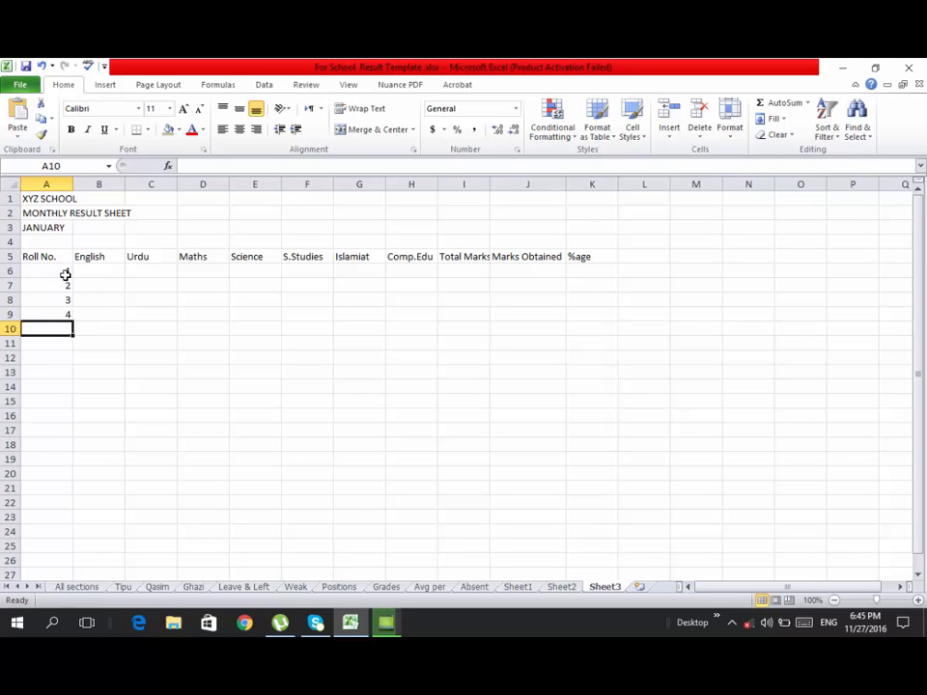
{"action": "type", "text": "5"}
{"action": "key", "text": "Return"}
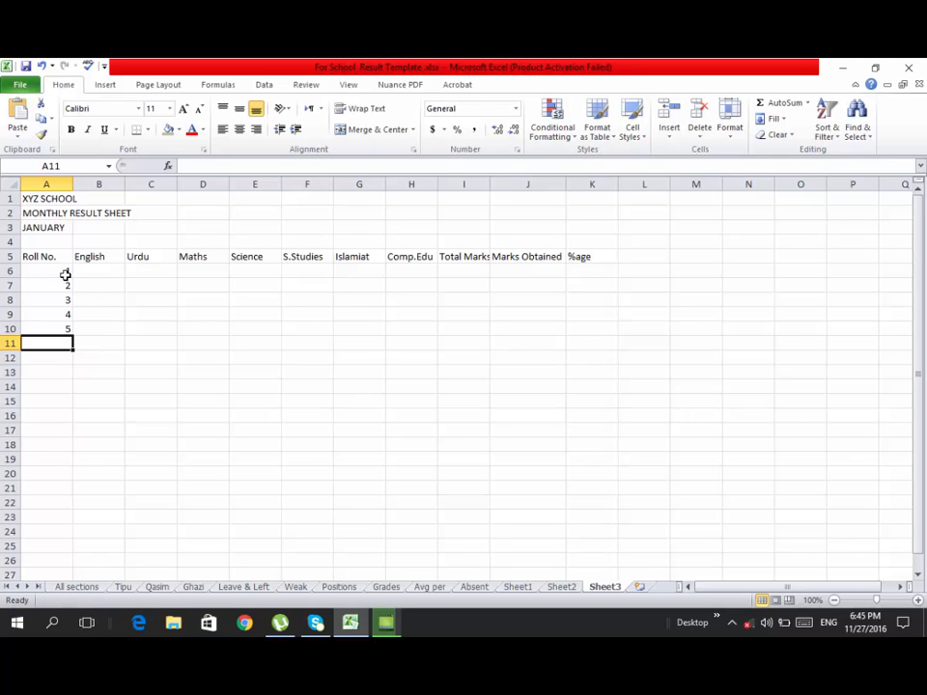
{"action": "type", "text": "6"}
{"action": "key", "text": "Return"}
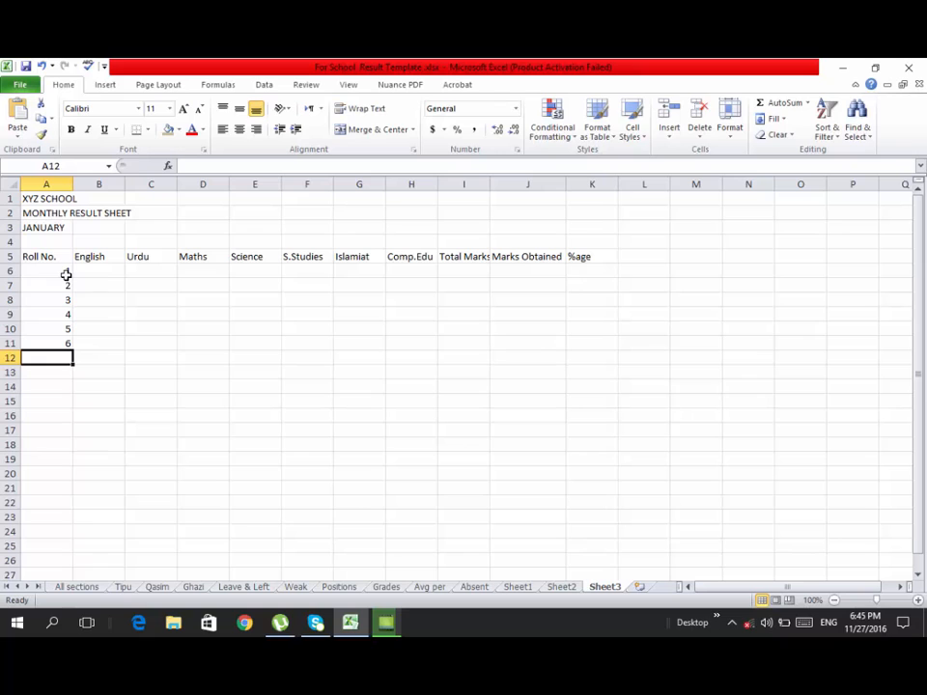
{"action": "type", "text": "7"}
{"action": "key", "text": "Return"}
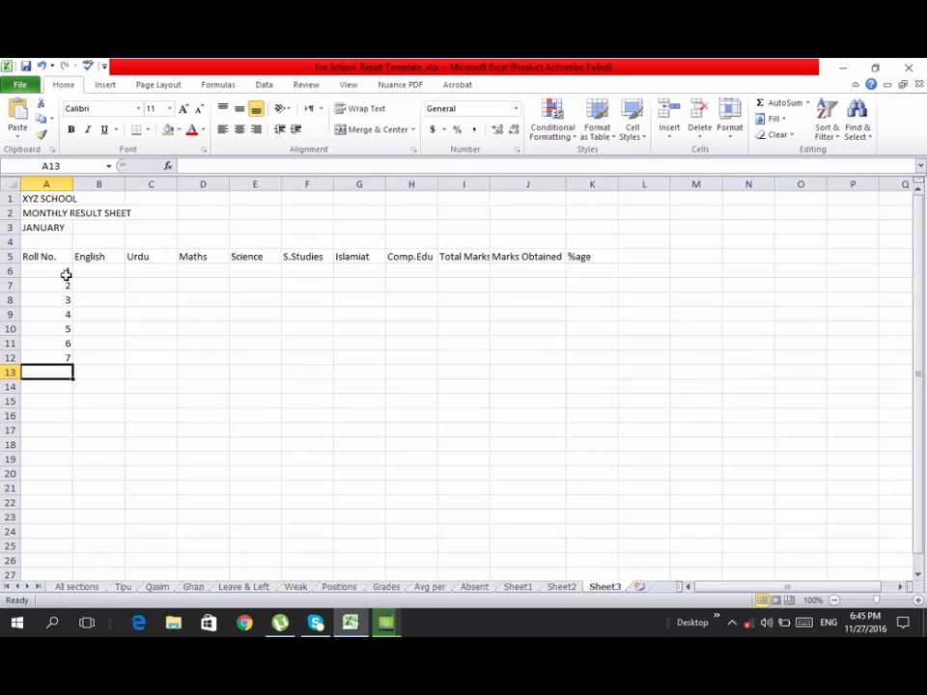
Enter the English marks 74, 48, 488 and 44 for roll numbers 1 to 4, starting at B6.
{"action": "key", "text": "Up"}
{"action": "key", "text": "Up"}
{"action": "key", "text": "Up"}
{"action": "key", "text": "Up"}
{"action": "key", "text": "Up"}
{"action": "key", "text": "Up"}
{"action": "key", "text": "Right"}
{"action": "key", "text": "Up"}
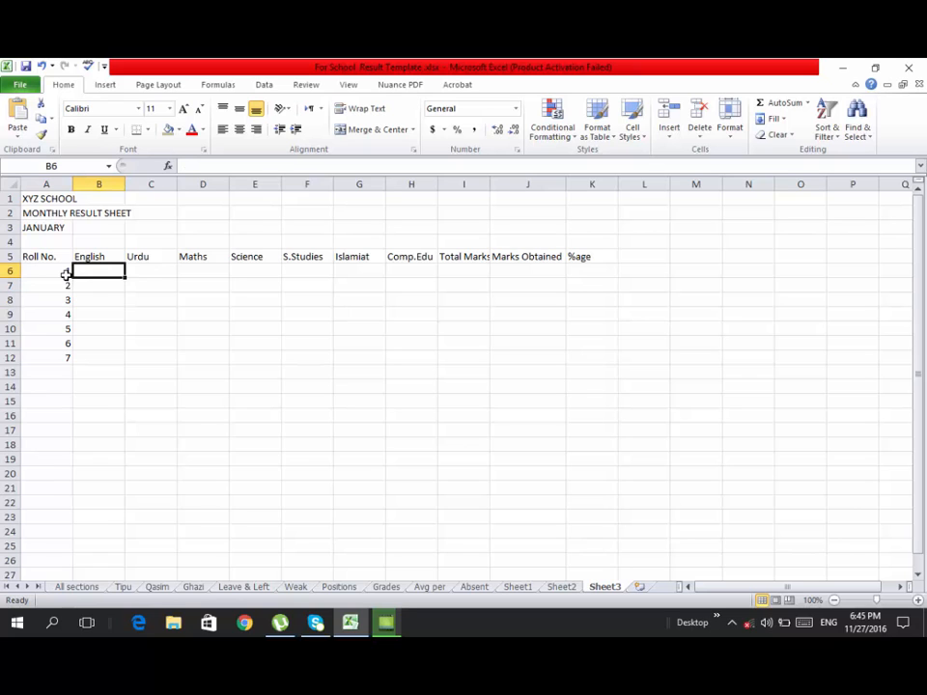
{"action": "type", "text": "74"}
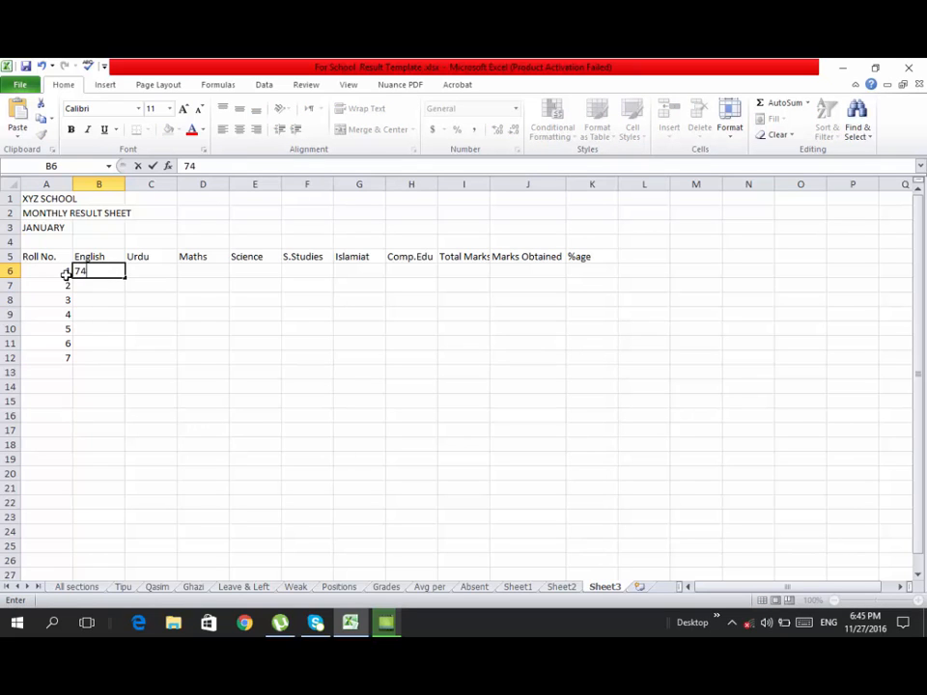
{"action": "key", "text": "Return"}
{"action": "type", "text": "48"}
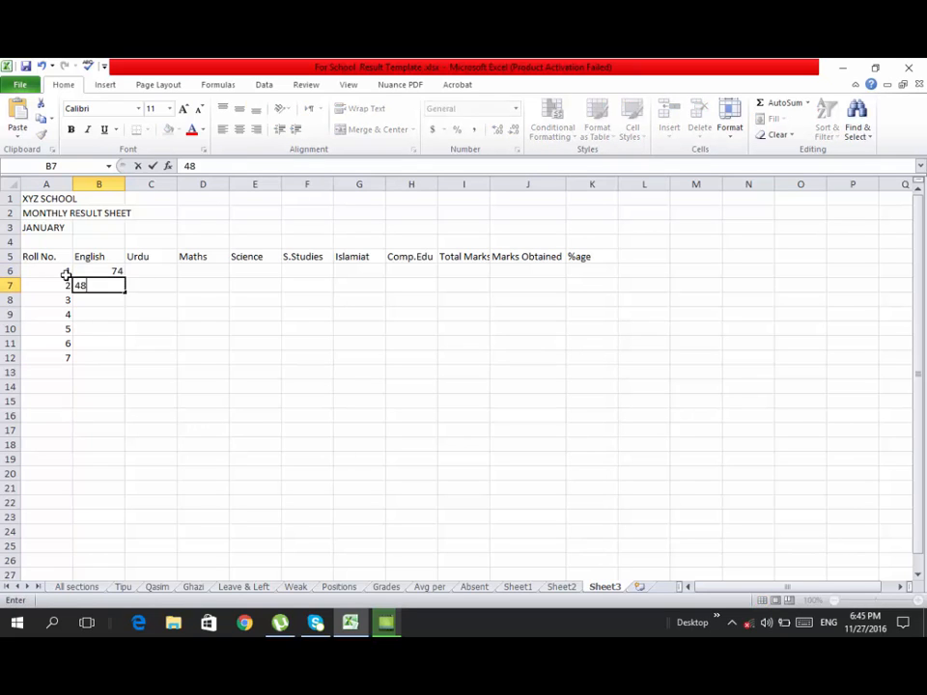
{"action": "key", "text": "Return"}
{"action": "type", "text": "488"}
{"action": "key", "text": "Return"}
{"action": "type", "text": "44"}
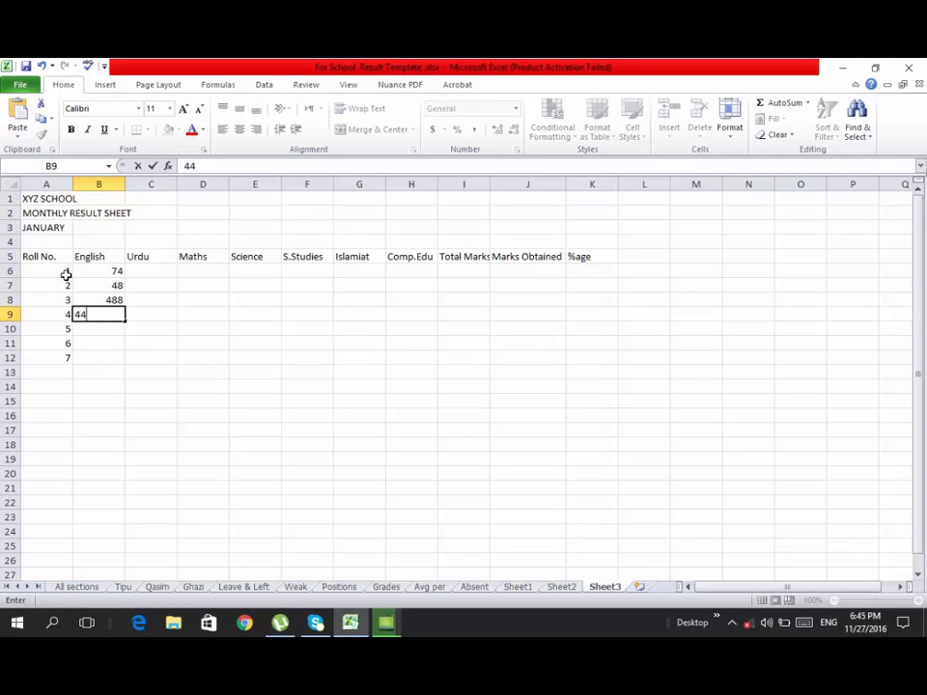
{"action": "key", "text": "Return"}
Change the English mark of roll number 3 in B8 to 90.
{"action": "key", "text": "Up"}
{"action": "key", "text": "Up"}
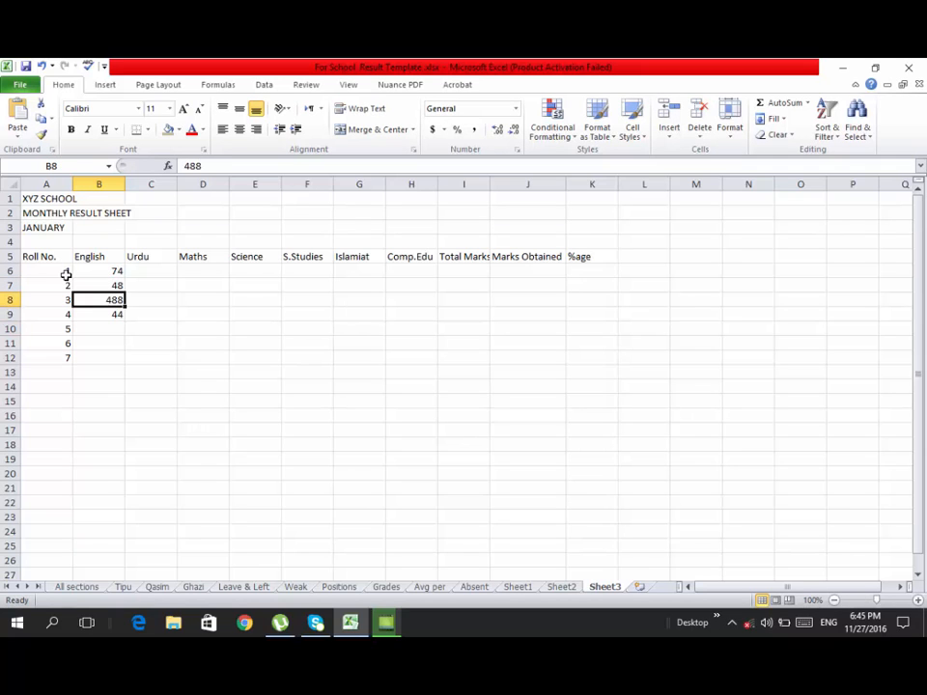
{"action": "type", "text": "90"}
{"action": "key", "text": "Return"}
{"action": "key", "text": "Return"}
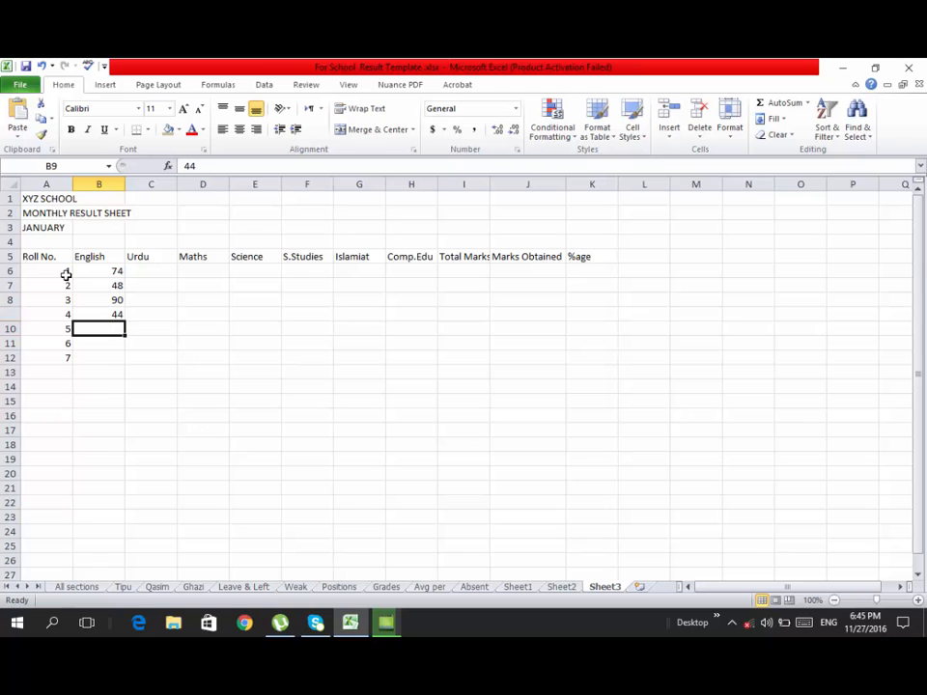
Enter the English marks 79, 56 and 34 for roll numbers 5 to 7 in cells B10 to B12.
{"action": "type", "text": "79"}
{"action": "key", "text": "Return"}
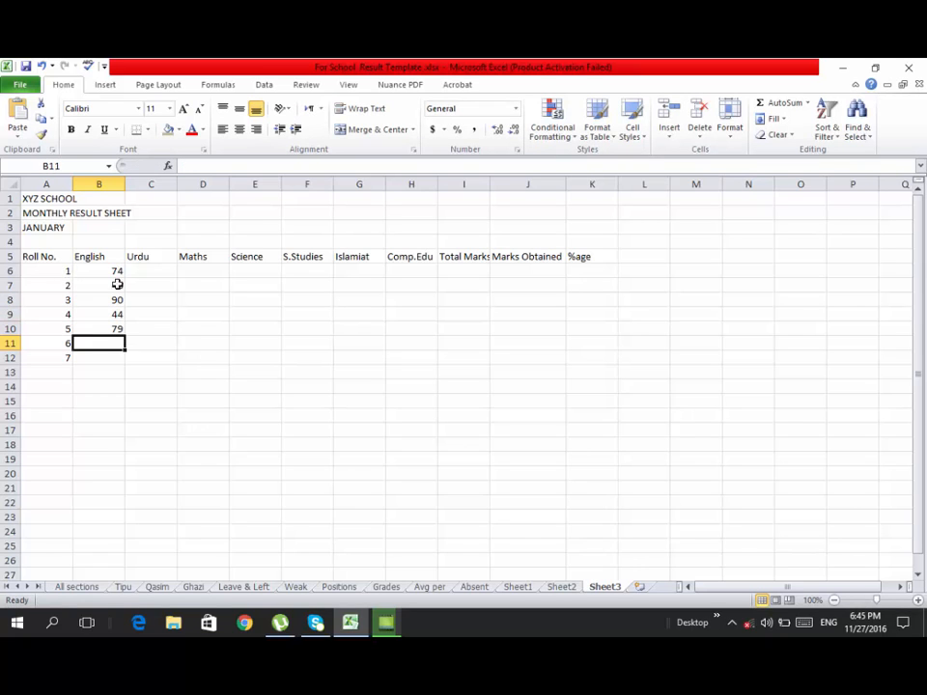
{"action": "type", "text": "56"}
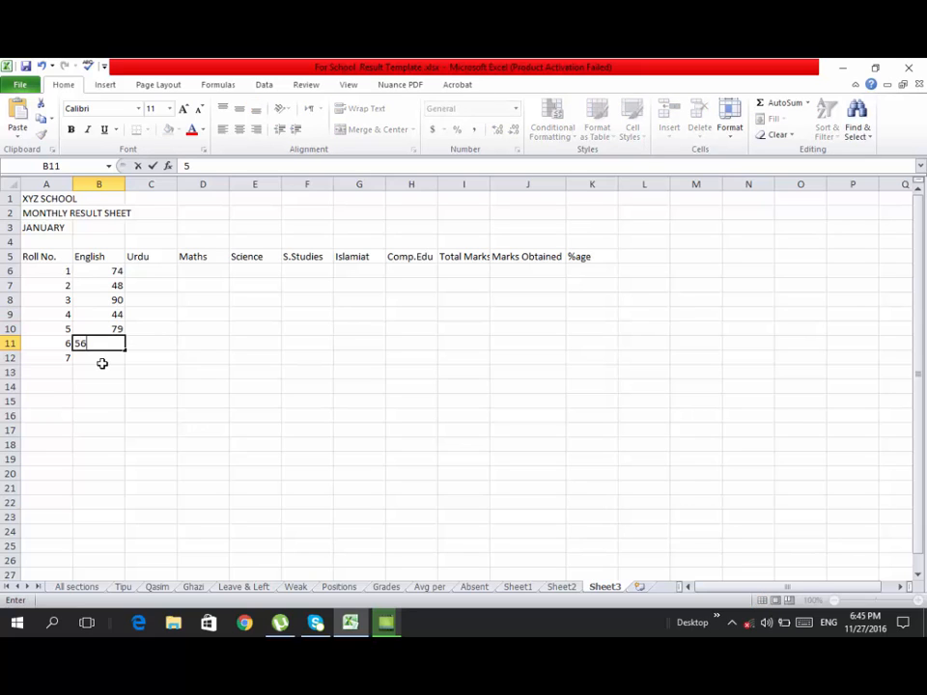
{"action": "key", "text": "Return"}
{"action": "key", "text": "Return"}
{"action": "key", "text": "Return"}
{"action": "left_click", "coordinate": [107, 362]}
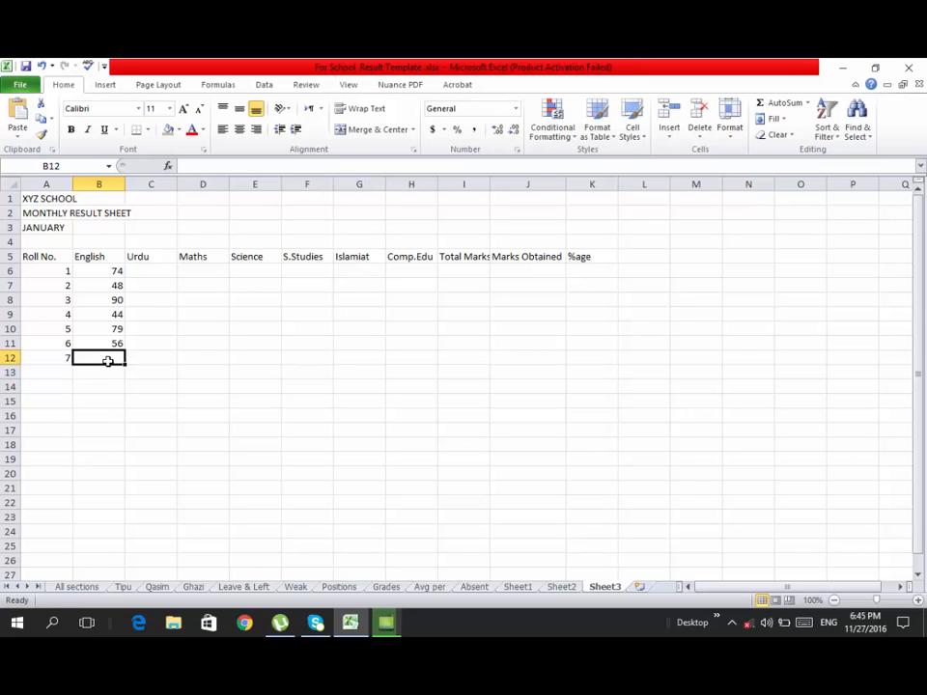
{"action": "type", "text": "34"}
{"action": "key", "text": "Return"}
{"action": "key", "text": "Return"}
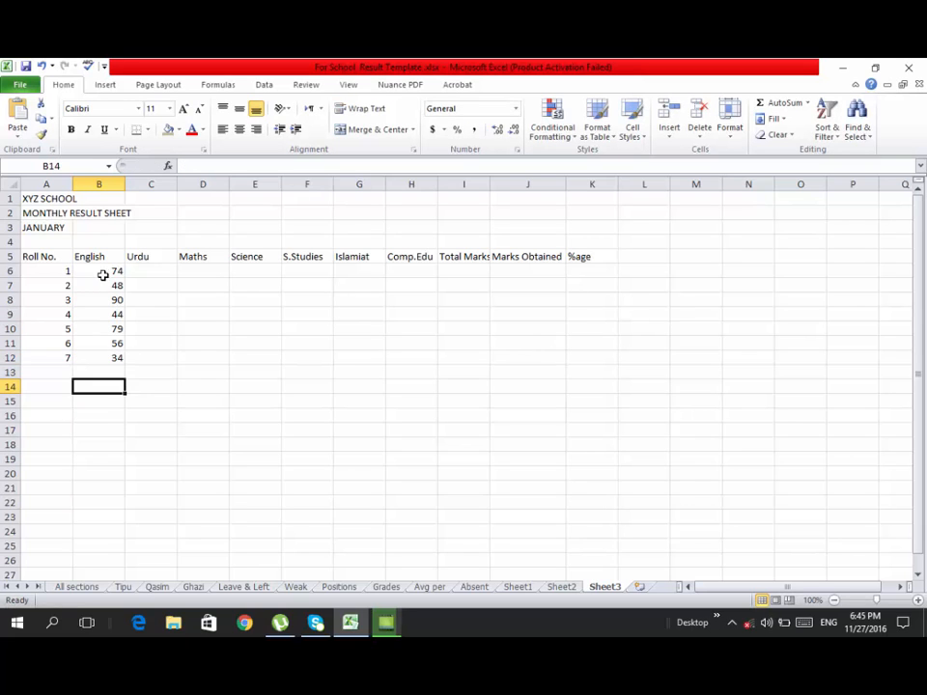
Copy the English marks in B6:B12 into the Urdu and Maths columns, starting at row 6.
{"action": "left_click_drag", "start_coordinate": [102, 270], "coordinate": [114, 356]}
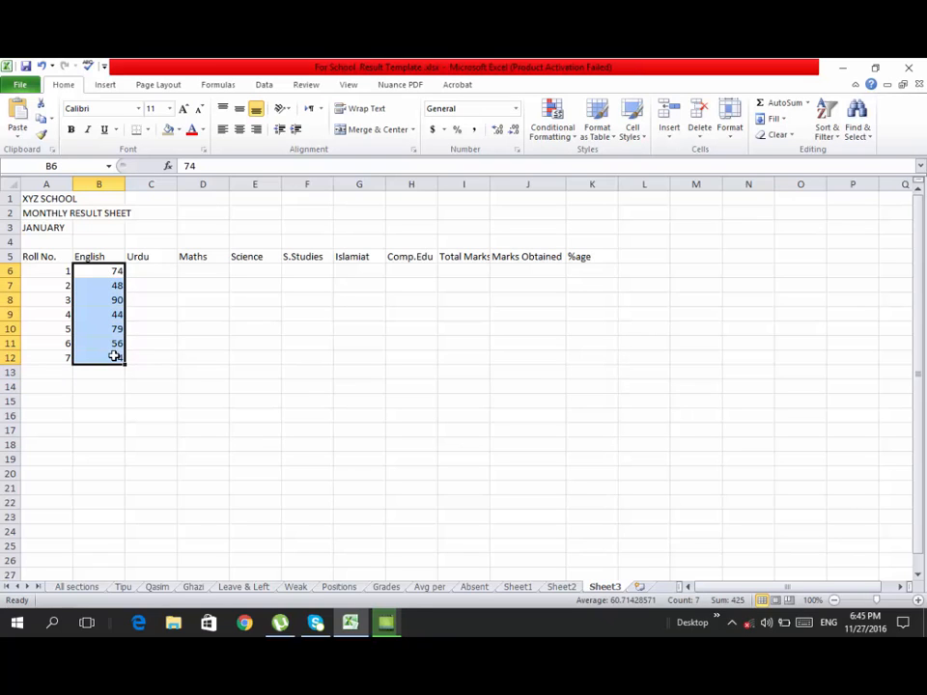
{"action": "key", "text": "ctrl+c"}
{"action": "left_click", "coordinate": [143, 272]}
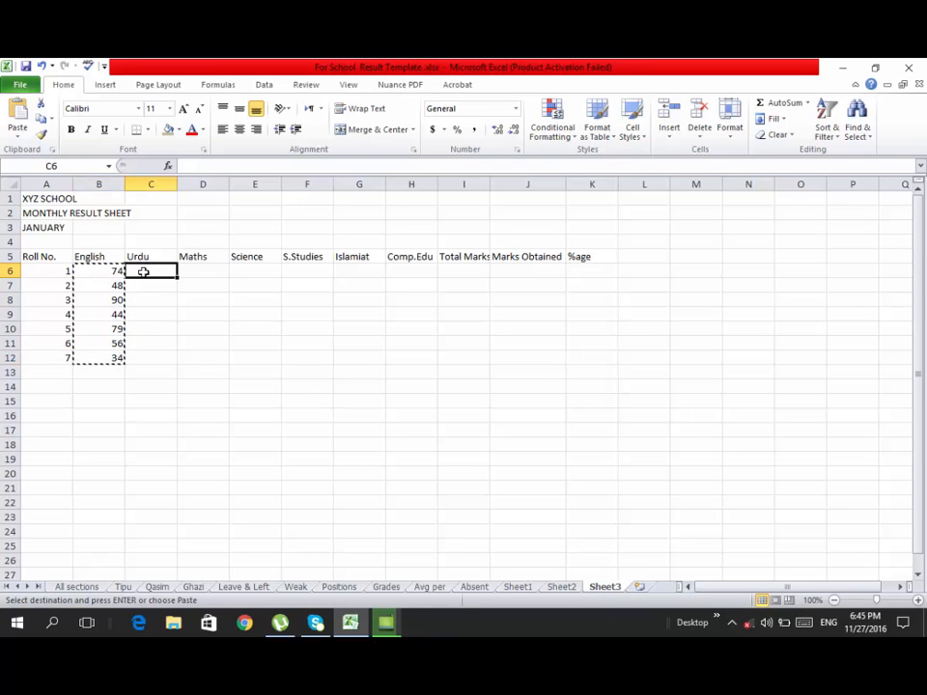
{"action": "key", "text": "ctrl+v"}
{"action": "left_click", "coordinate": [208, 271]}
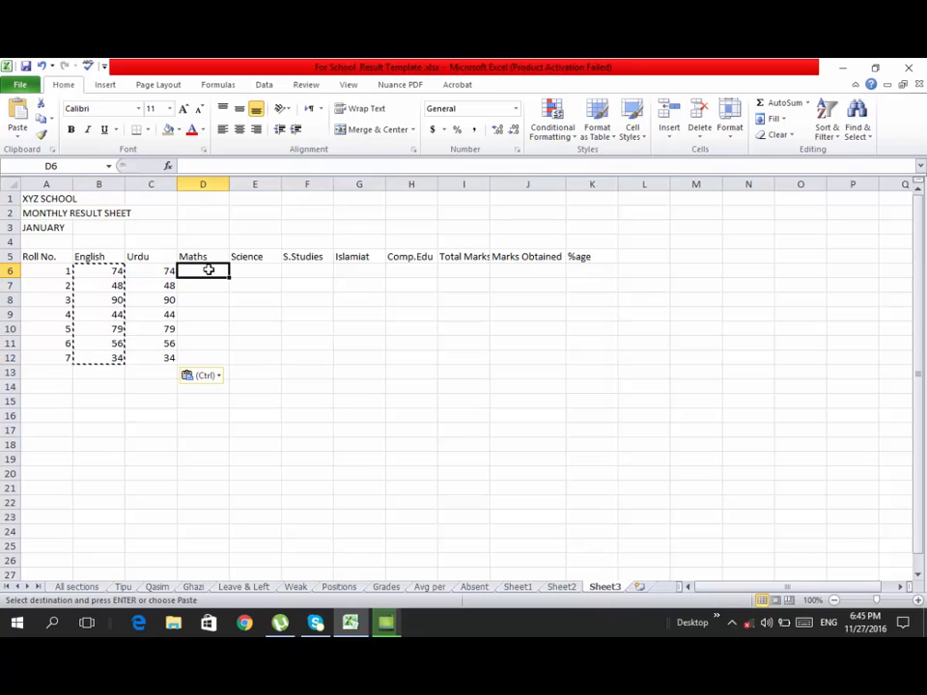
{"action": "key", "text": "ctrl+v"}
{"action": "left_click", "coordinate": [240, 271]}
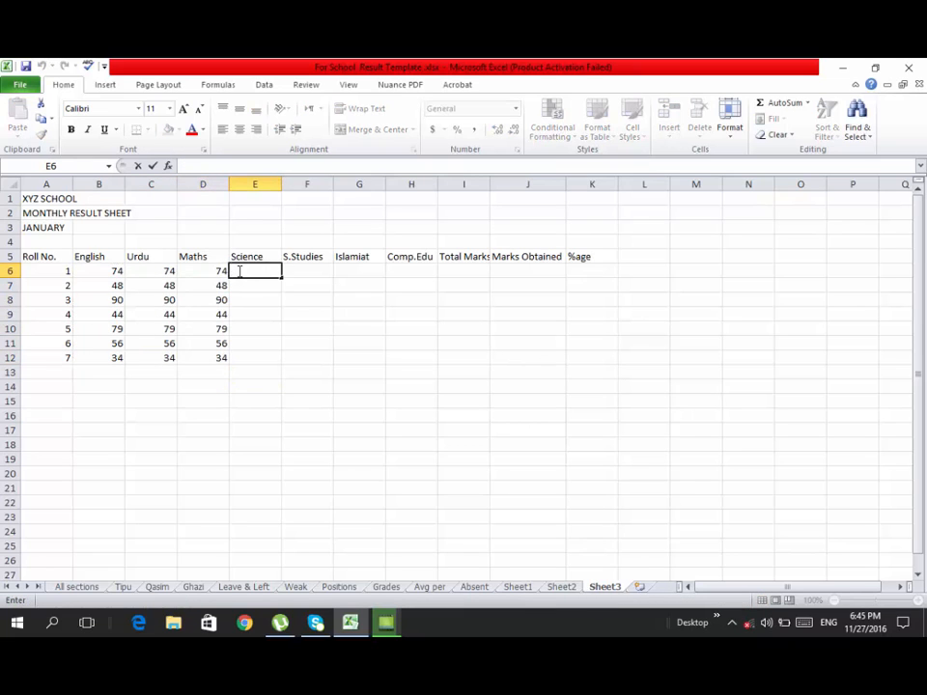
{"action": "left_click", "coordinate": [254, 330]}
{"action": "left_click", "coordinate": [247, 273]}
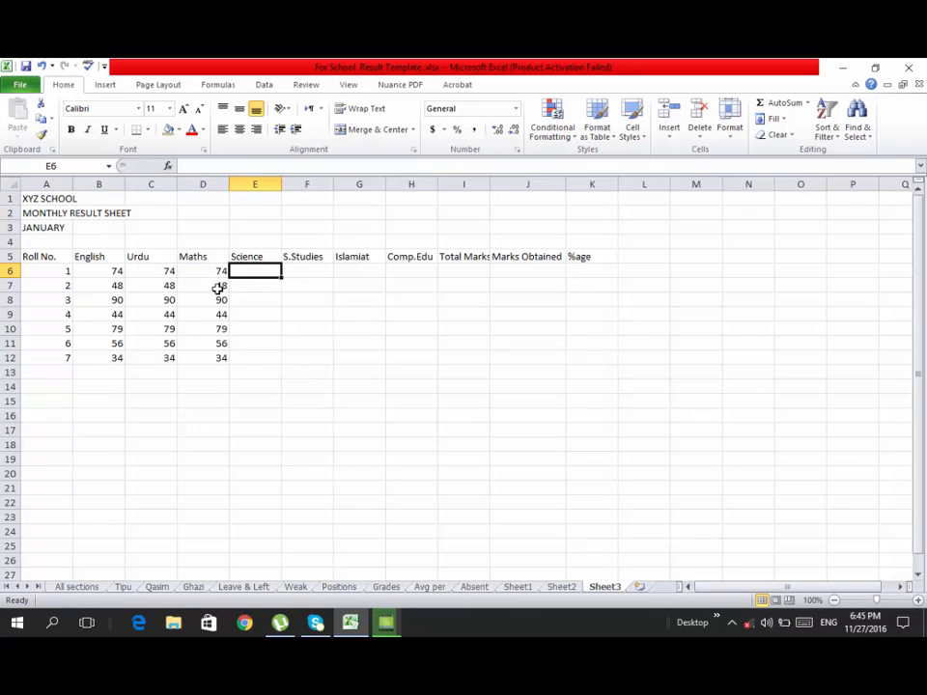
Copy the Maths marks in D6:D12 into the Science, S.Studies, Islamiat and Comp.Edu columns, starting at row 6.
{"action": "left_click_drag", "start_coordinate": [216, 271], "coordinate": [219, 356]}
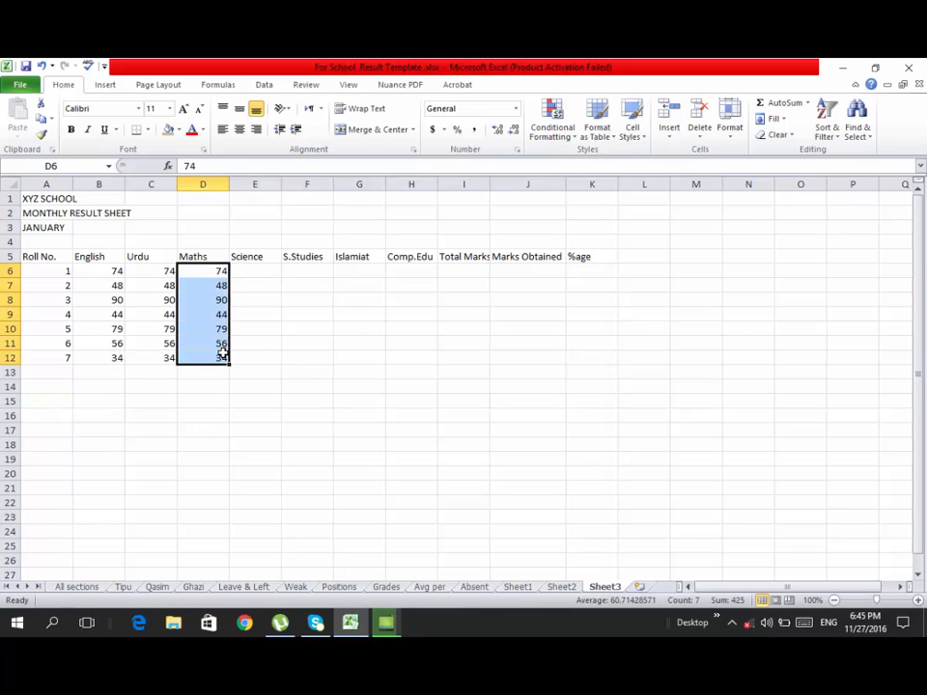
{"action": "key", "text": "ctrl+c"}
{"action": "left_click", "coordinate": [254, 273]}
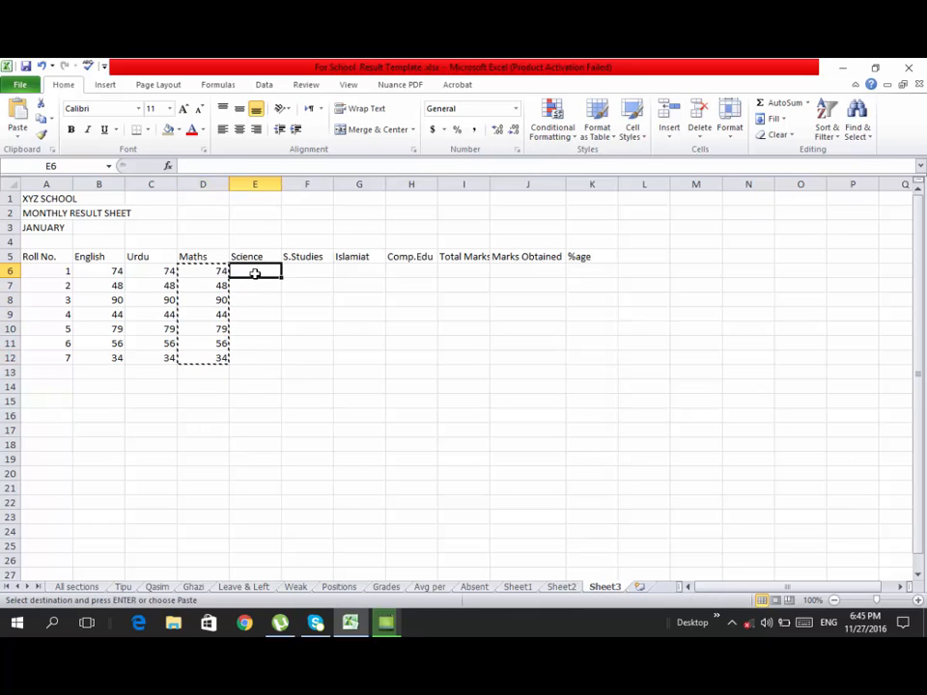
{"action": "left_click", "coordinate": [16, 114]}
{"action": "left_click", "coordinate": [301, 274]}
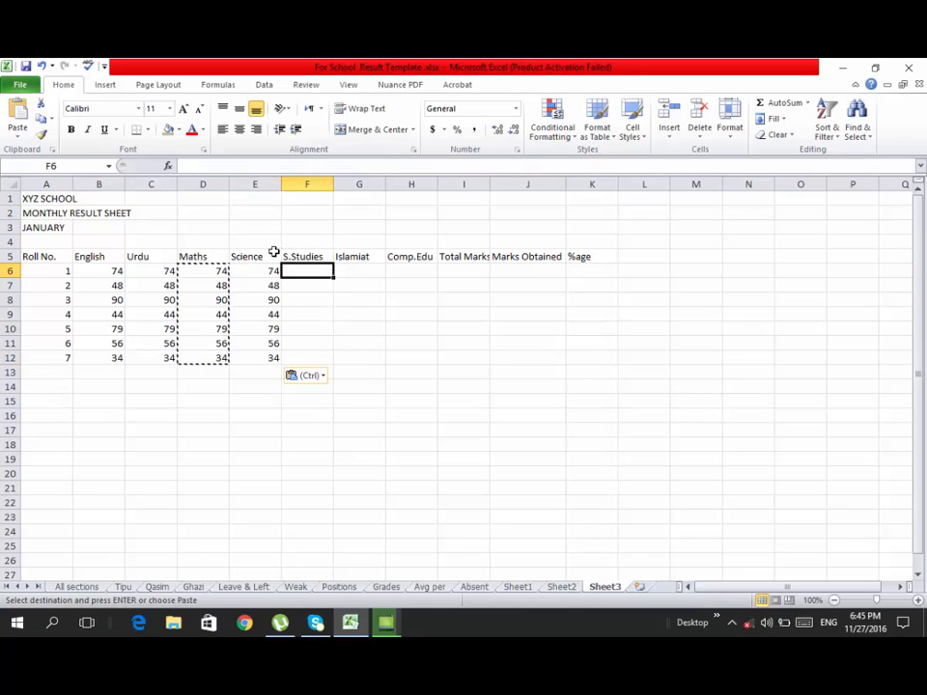
{"action": "left_click", "coordinate": [11, 116]}
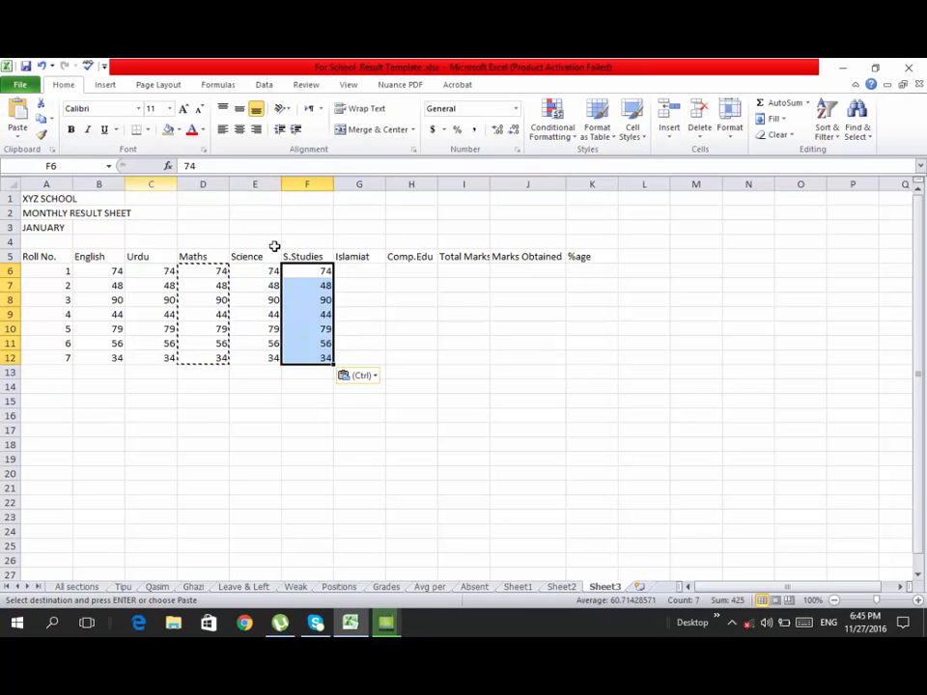
{"action": "left_click", "coordinate": [356, 271]}
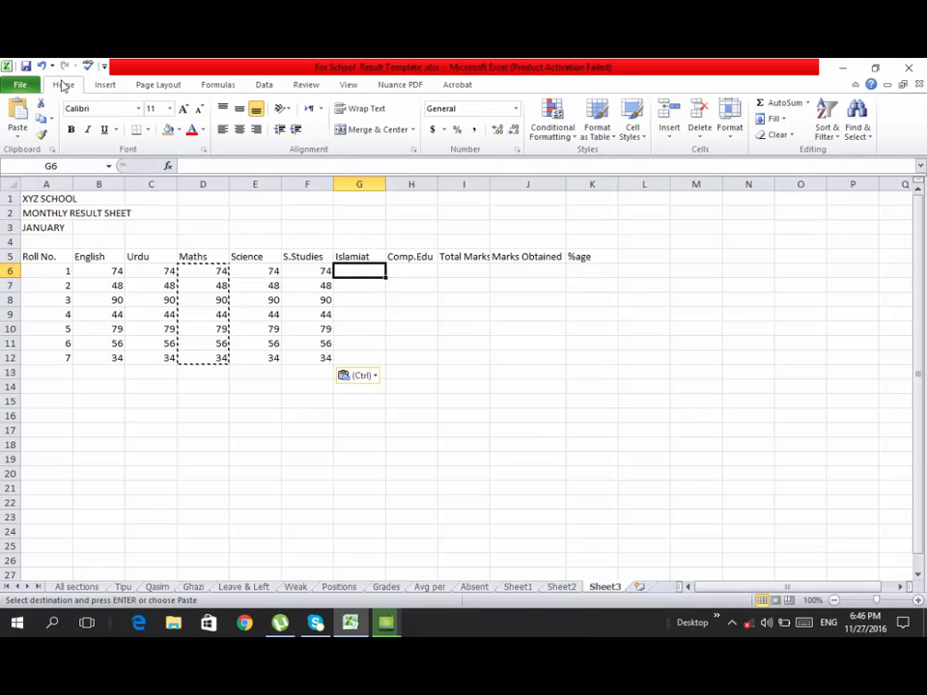
{"action": "left_click", "coordinate": [18, 114]}
{"action": "left_click", "coordinate": [410, 269]}
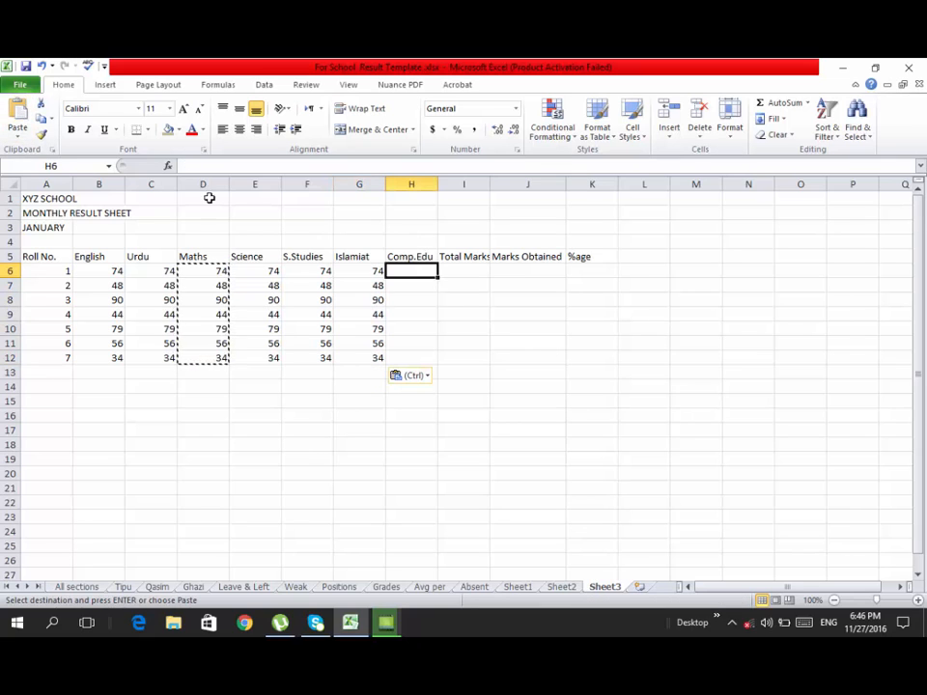
{"action": "left_click", "coordinate": [17, 113]}
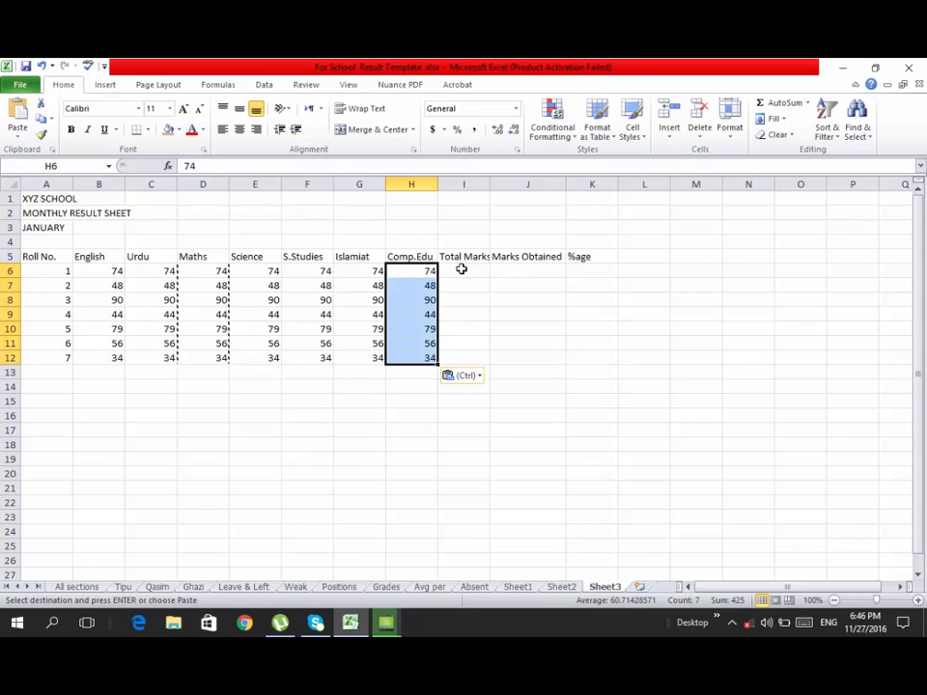
{"action": "left_click", "coordinate": [462, 270]}
{"action": "left_click", "coordinate": [17, 113]}
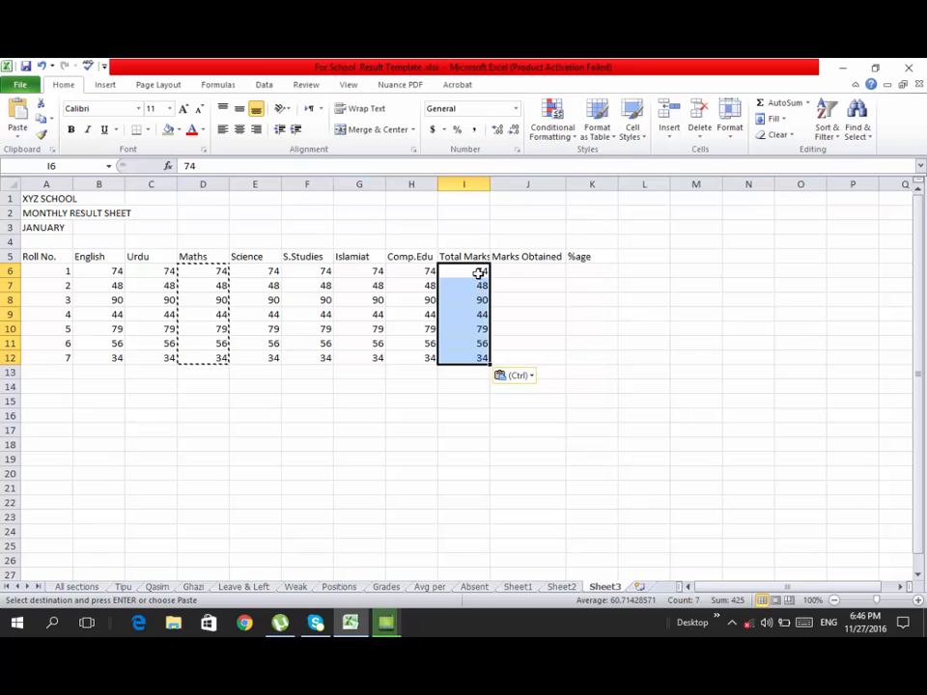
{"action": "left_click_drag", "start_coordinate": [479, 274], "coordinate": [483, 359]}
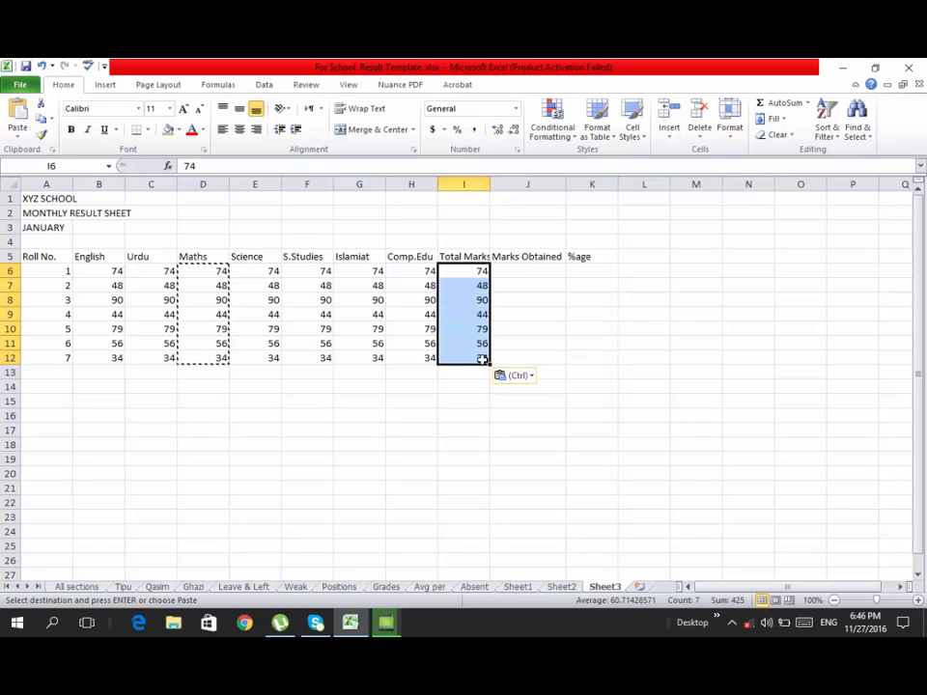
{"action": "key", "text": "Delete"}
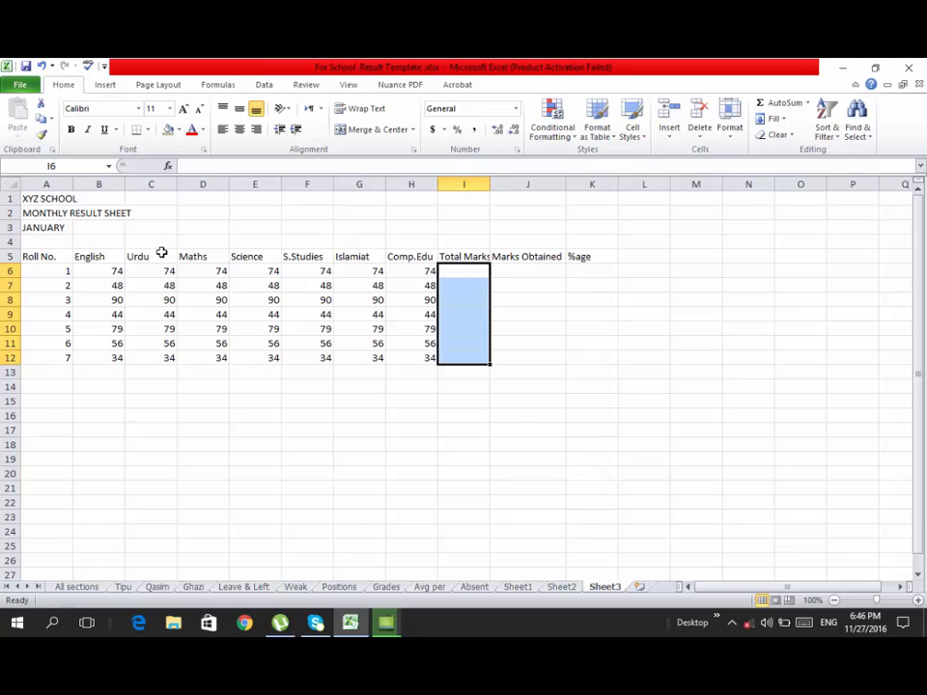
Enter 700 as the Total Marks in I6 and fill it down to I12.
{"action": "double_click", "coordinate": [471, 271]}
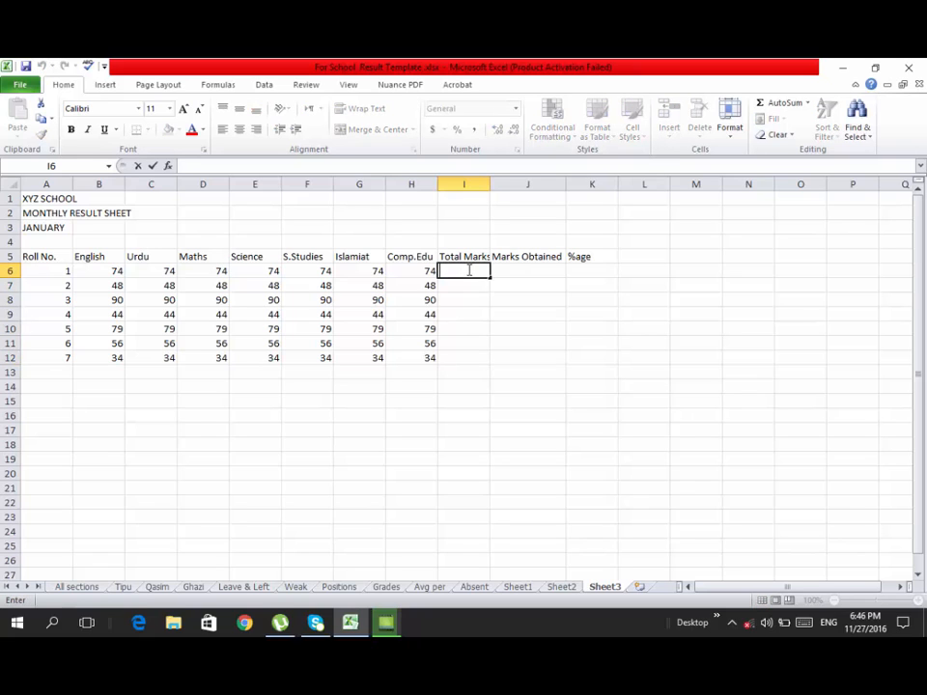
{"action": "type", "text": "700"}
{"action": "key", "text": "Return"}
{"action": "left_click", "coordinate": [467, 271]}
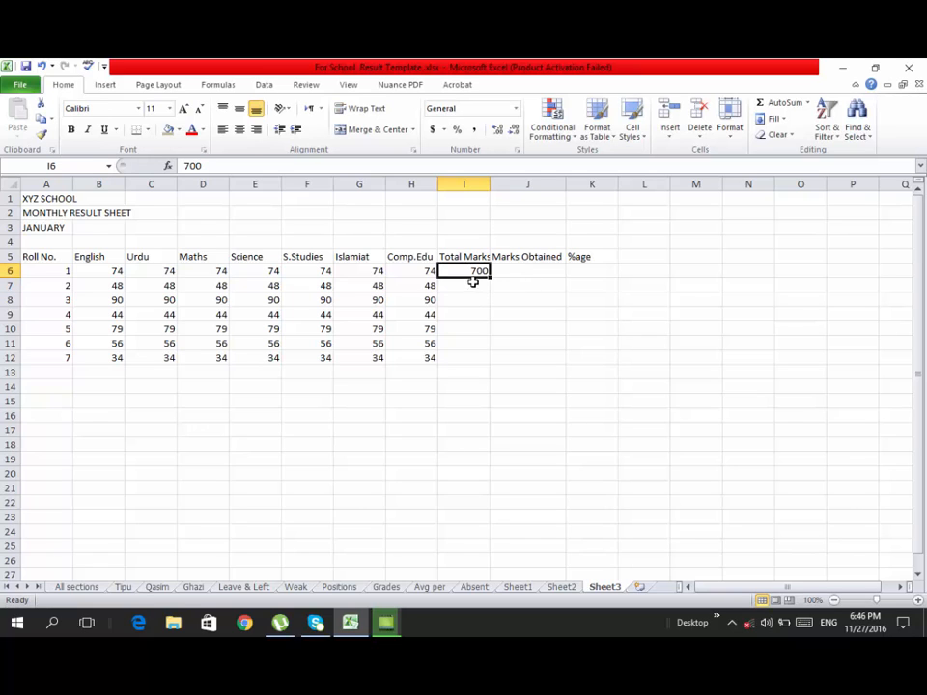
{"action": "left_click_drag", "start_coordinate": [490, 279], "coordinate": [498, 370]}
{"action": "left_click", "coordinate": [501, 426]}
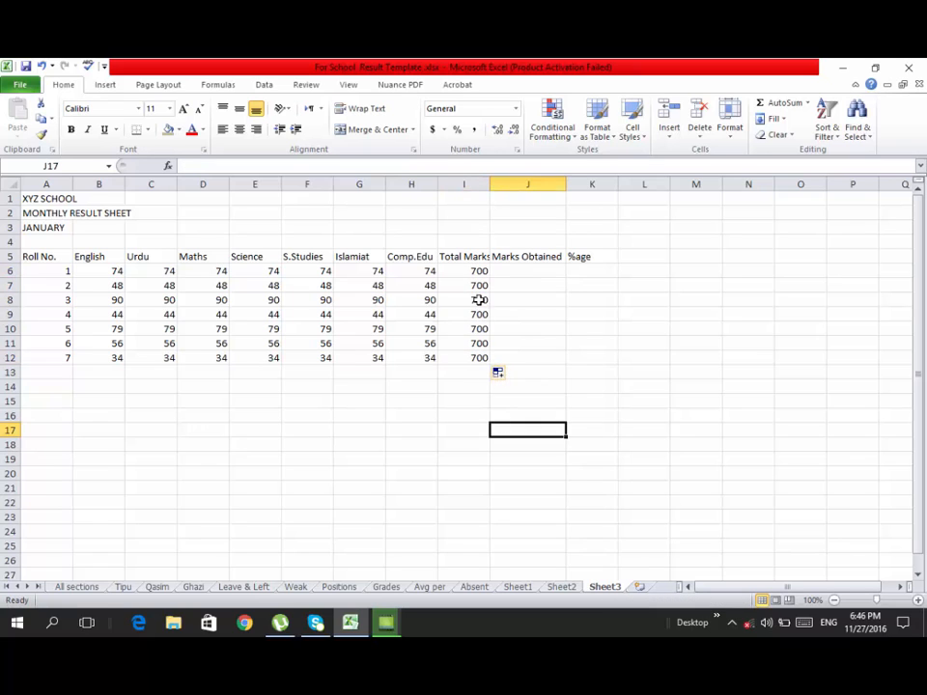
Calculate Marks Obtained in J6 with =SUM(B6:H6) and fill the formula down to J12.
{"action": "double_click", "coordinate": [523, 274]}
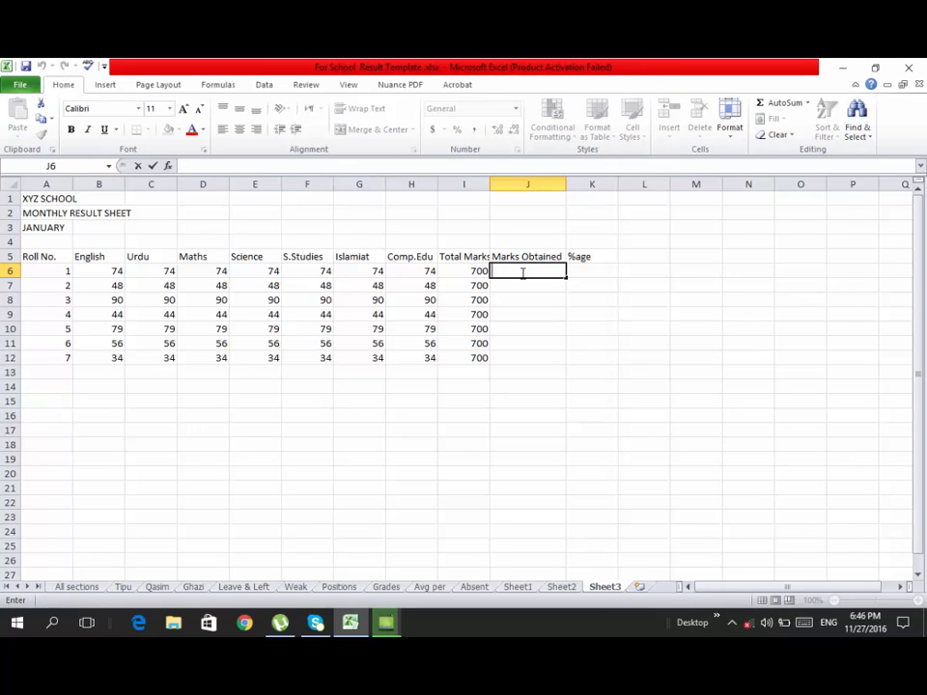
{"action": "type", "text": "=sum"}
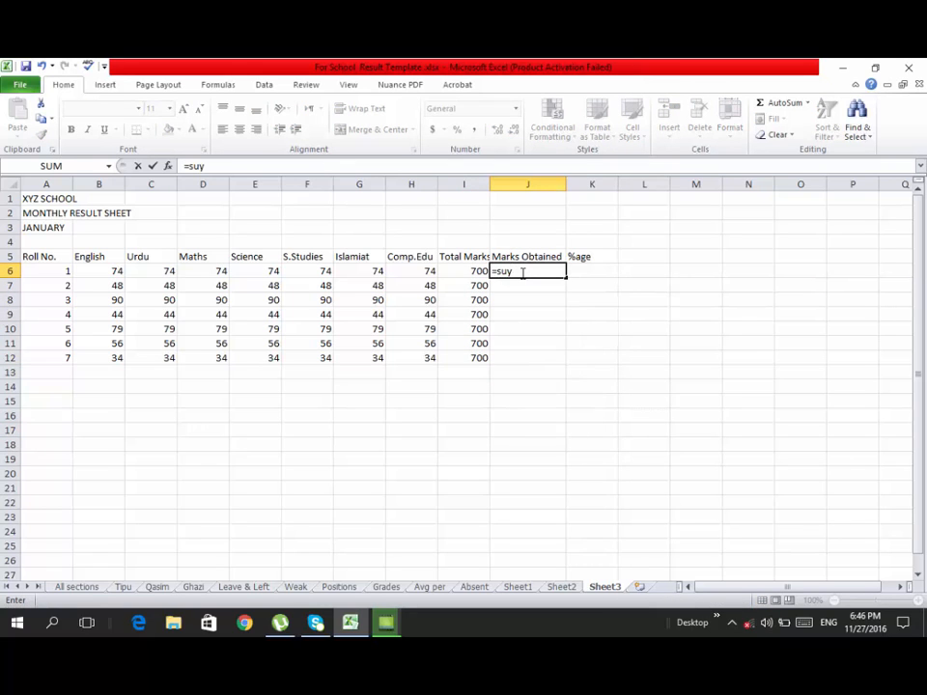
{"action": "type", "text": "("}
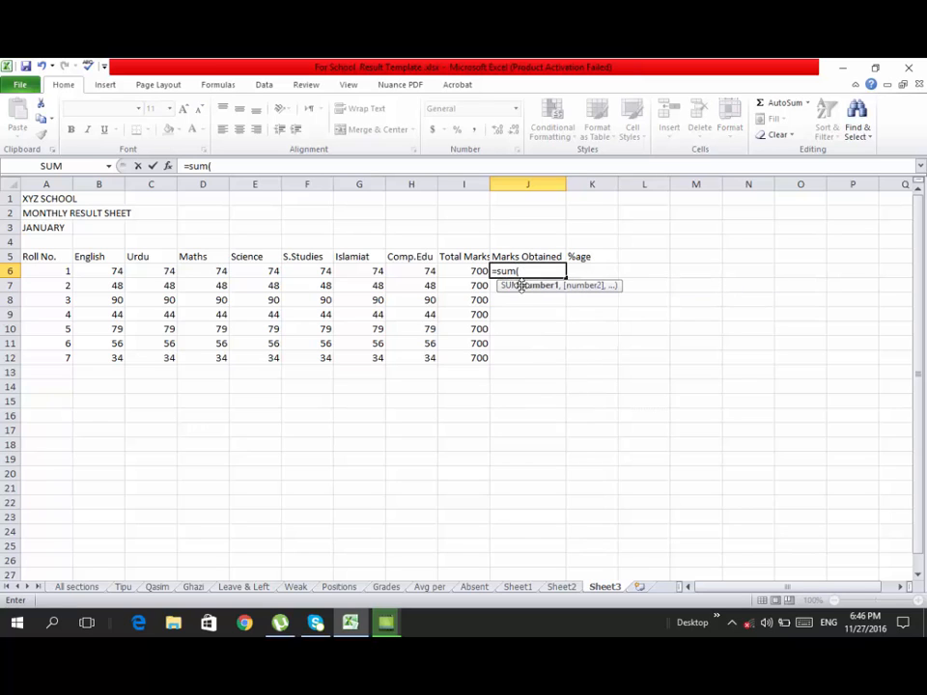
{"action": "left_click_drag", "start_coordinate": [79, 273], "coordinate": [425, 272]}
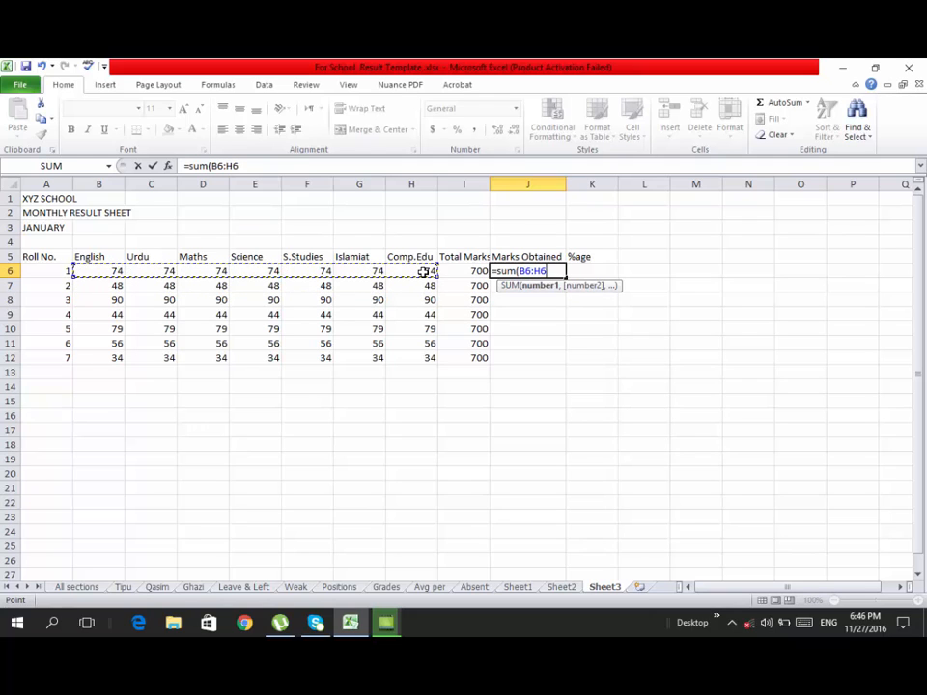
{"action": "type", "text": ")"}
{"action": "key", "text": "Return"}
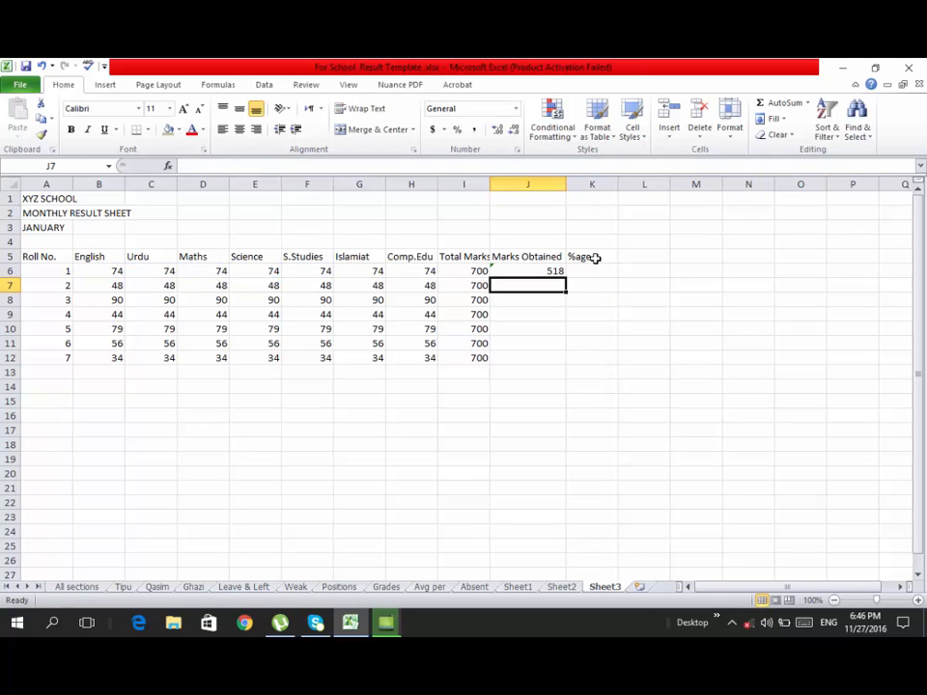
{"action": "left_click", "coordinate": [534, 269]}
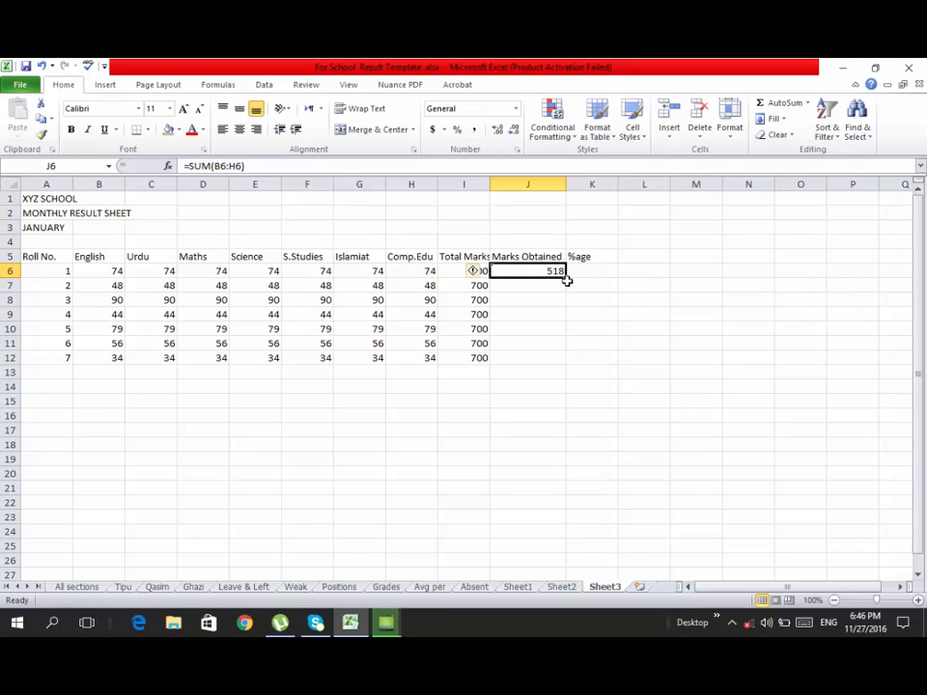
{"action": "left_click_drag", "start_coordinate": [565, 277], "coordinate": [565, 365]}
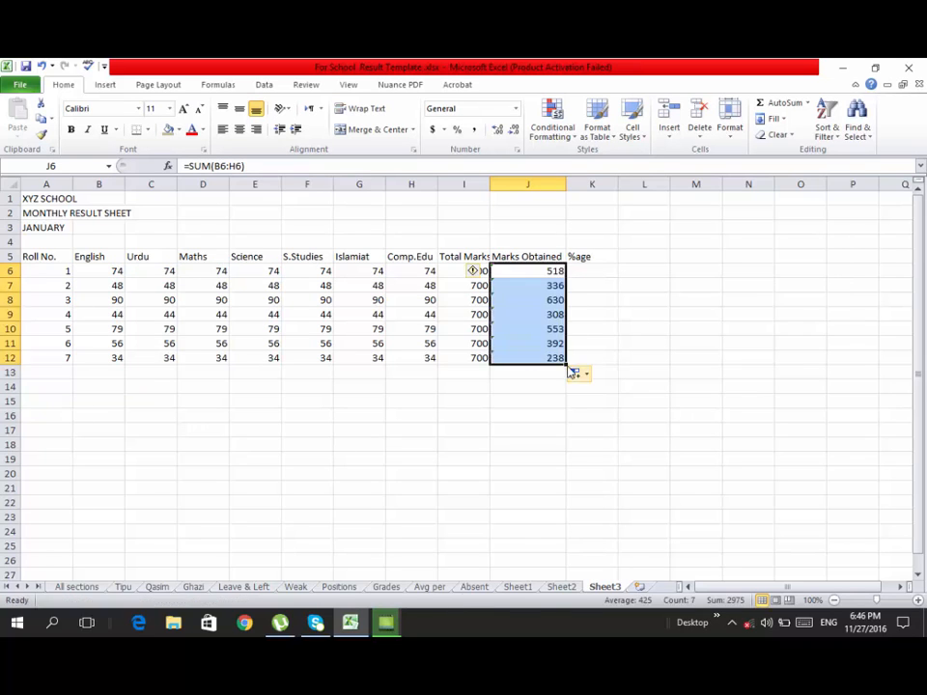
Enter the percentage formula =J6/I6*100 for roll number 1 in K6.
{"action": "left_click", "coordinate": [583, 269]}
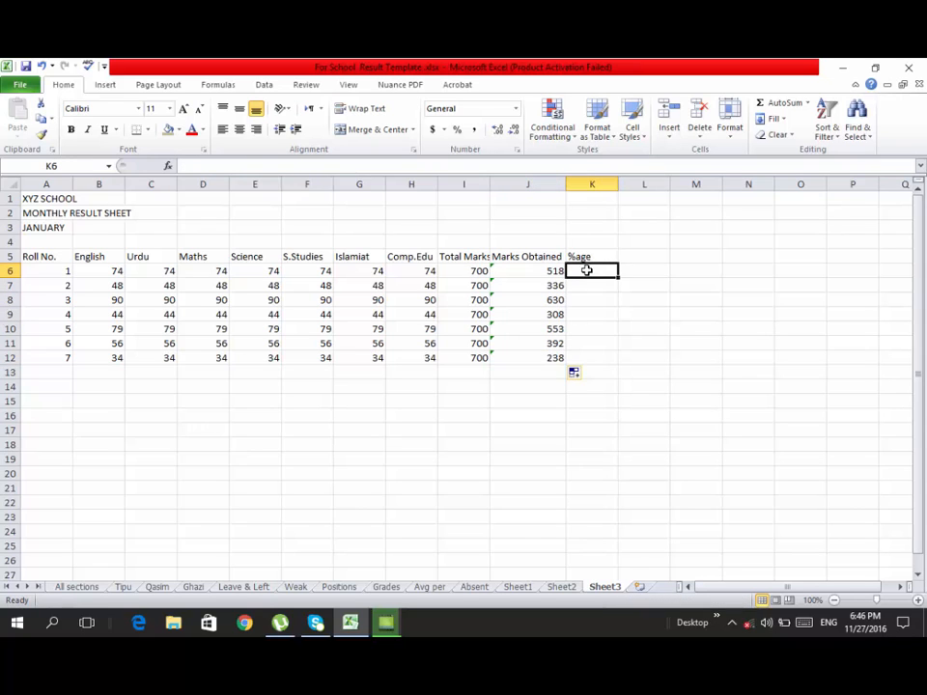
{"action": "double_click", "coordinate": [586, 272]}
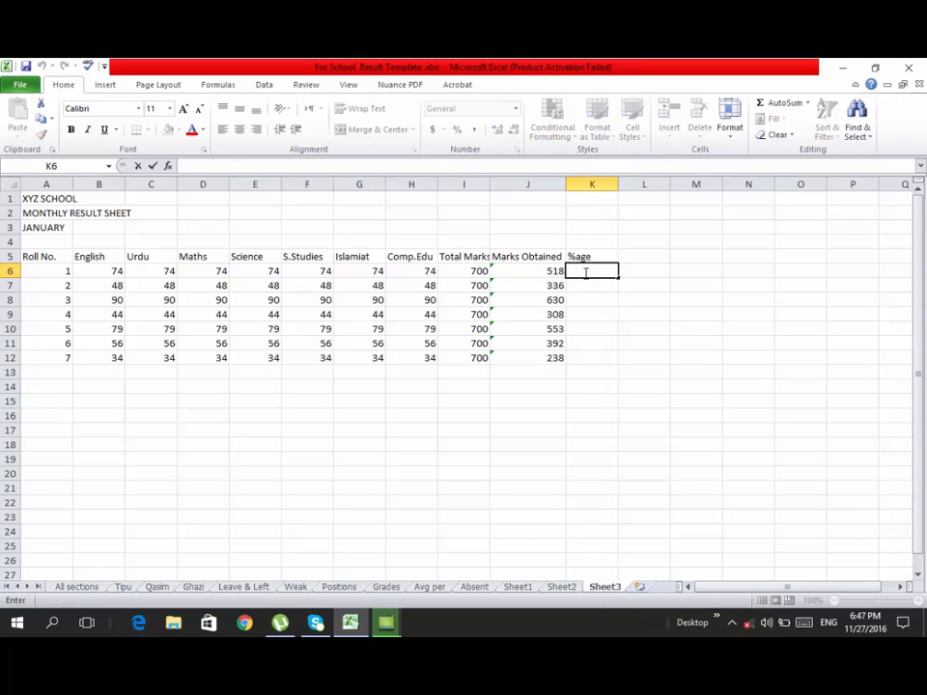
{"action": "type", "text": "="}
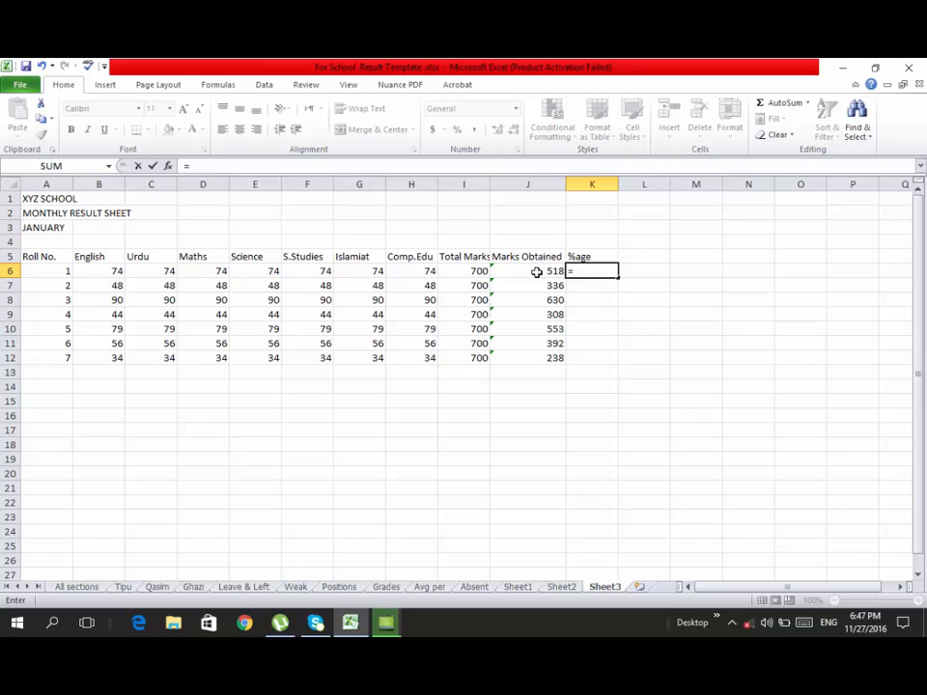
{"action": "left_click", "coordinate": [537, 271]}
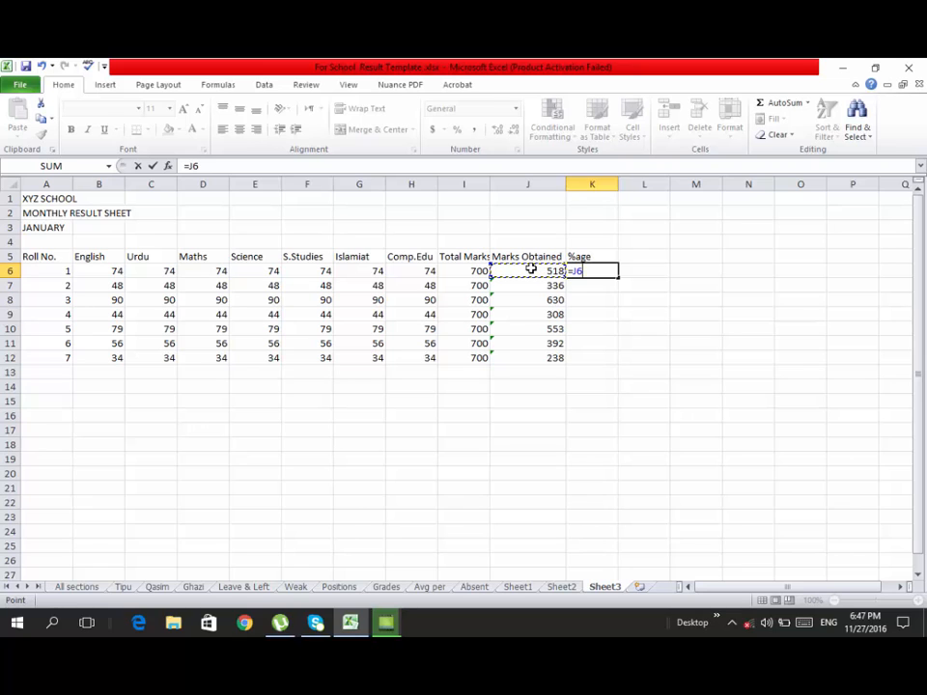
{"action": "type", "text": "/"}
{"action": "left_click", "coordinate": [460, 271]}
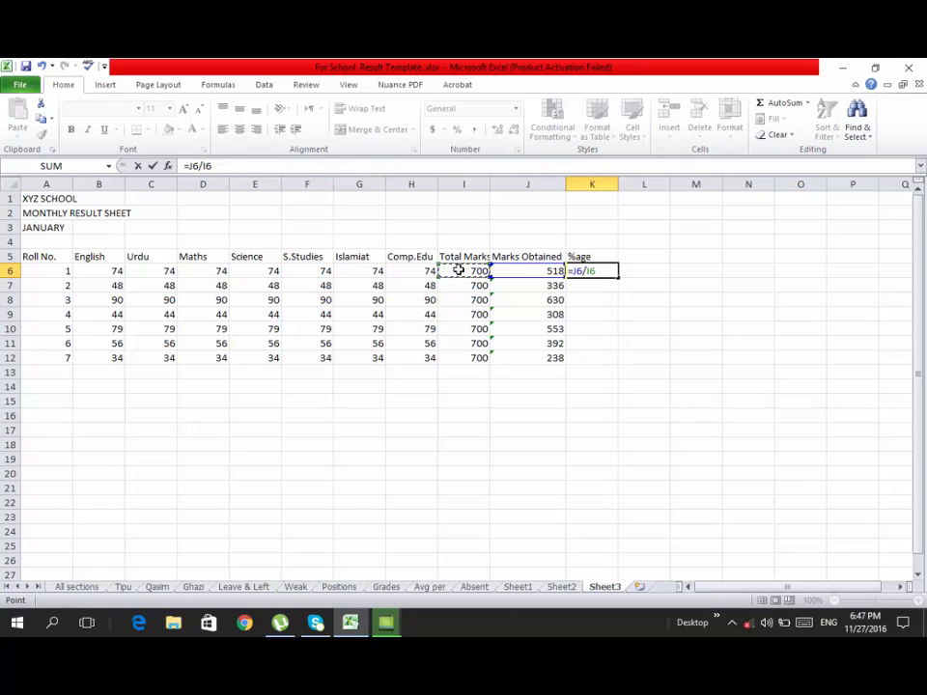
{"action": "type", "text": "*100"}
{"action": "key", "text": "Return"}
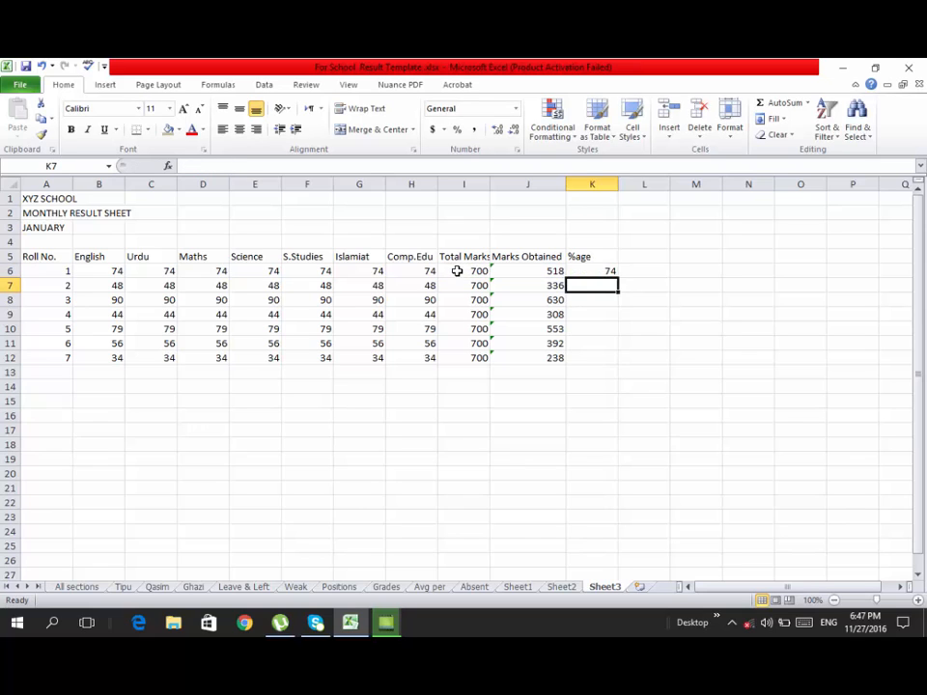
Format the percentage in K6 with two decimal places and fill it down to K12.
{"action": "left_click", "coordinate": [577, 271]}
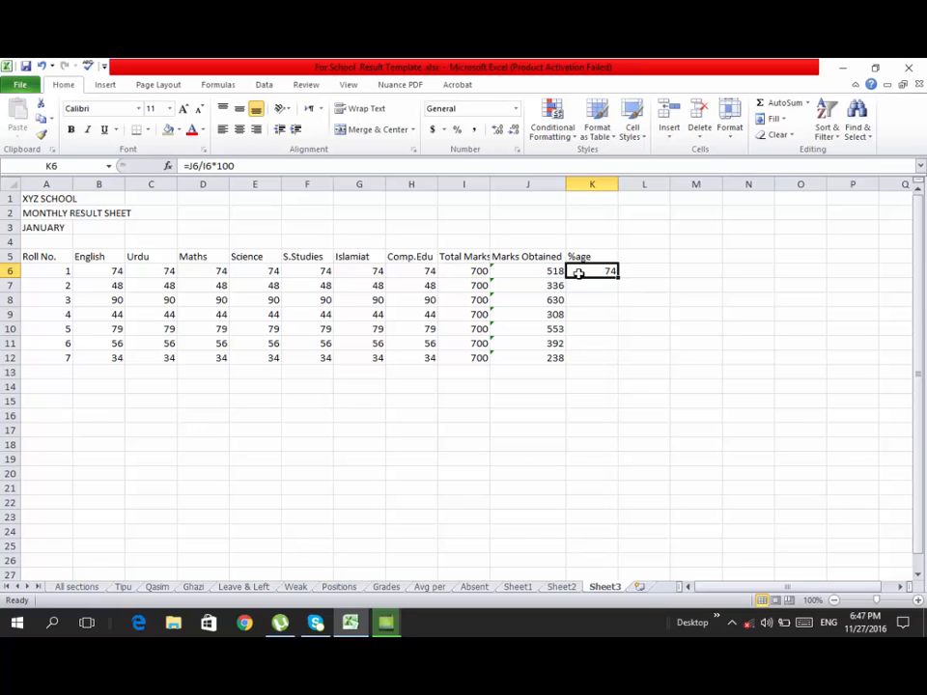
{"action": "left_click", "coordinate": [499, 131]}
{"action": "left_click", "coordinate": [499, 131]}
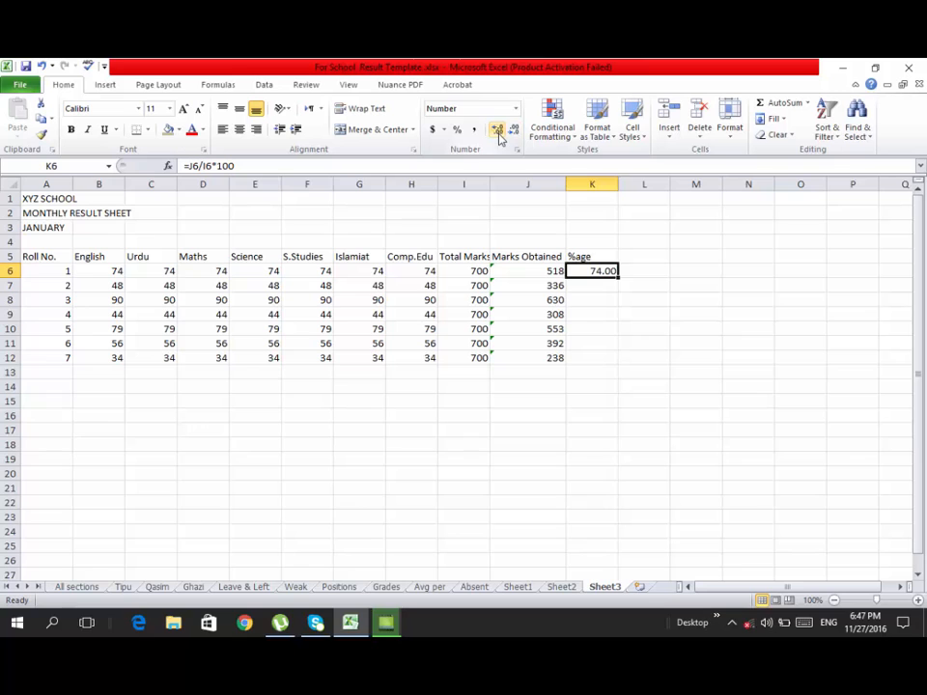
{"action": "left_click_drag", "start_coordinate": [621, 277], "coordinate": [620, 294]}
{"action": "left_click", "coordinate": [594, 268]}
{"action": "left_click_drag", "start_coordinate": [619, 276], "coordinate": [625, 368]}
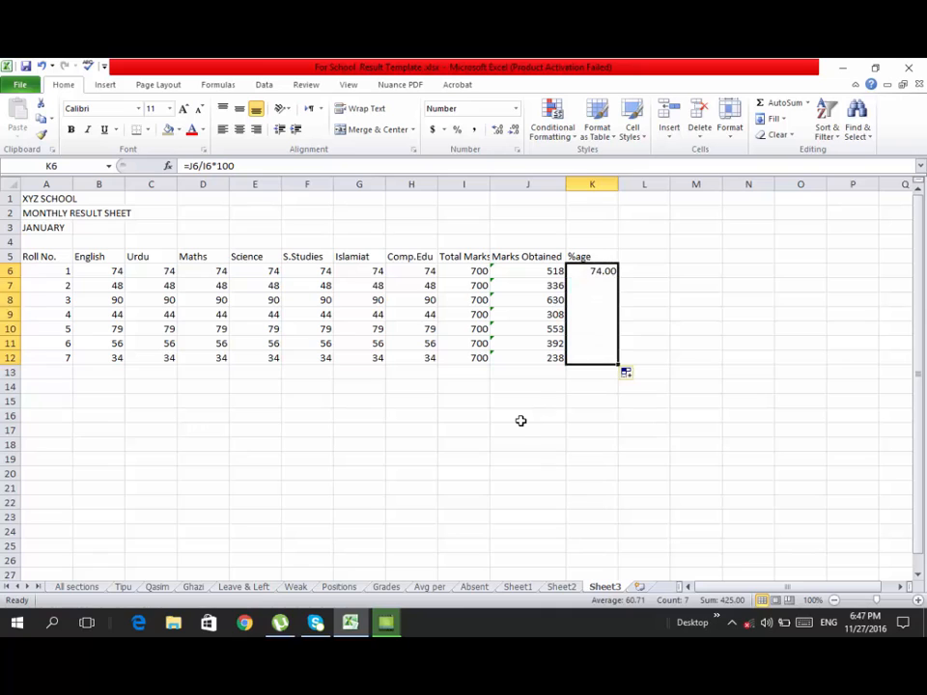
{"action": "left_click", "coordinate": [519, 423]}
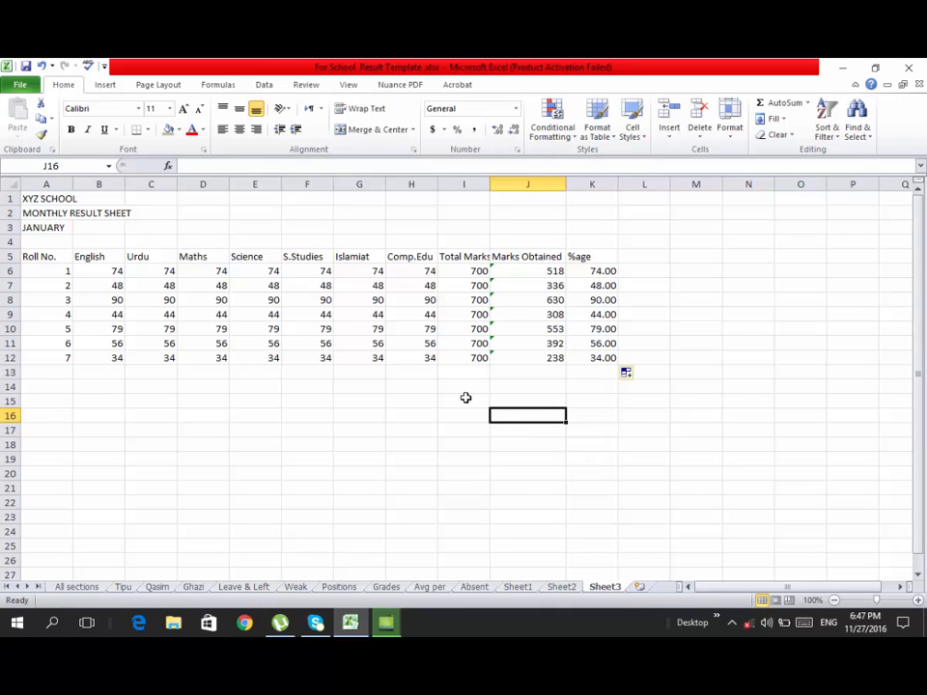
{"action": "left_click", "coordinate": [418, 412]}
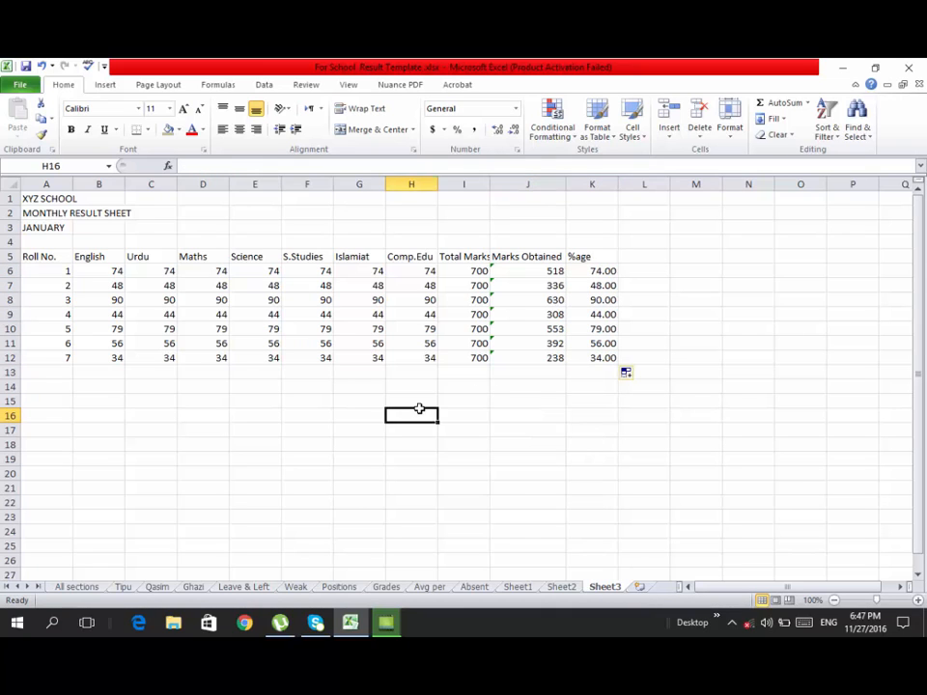
{"action": "left_click", "coordinate": [158, 416]}
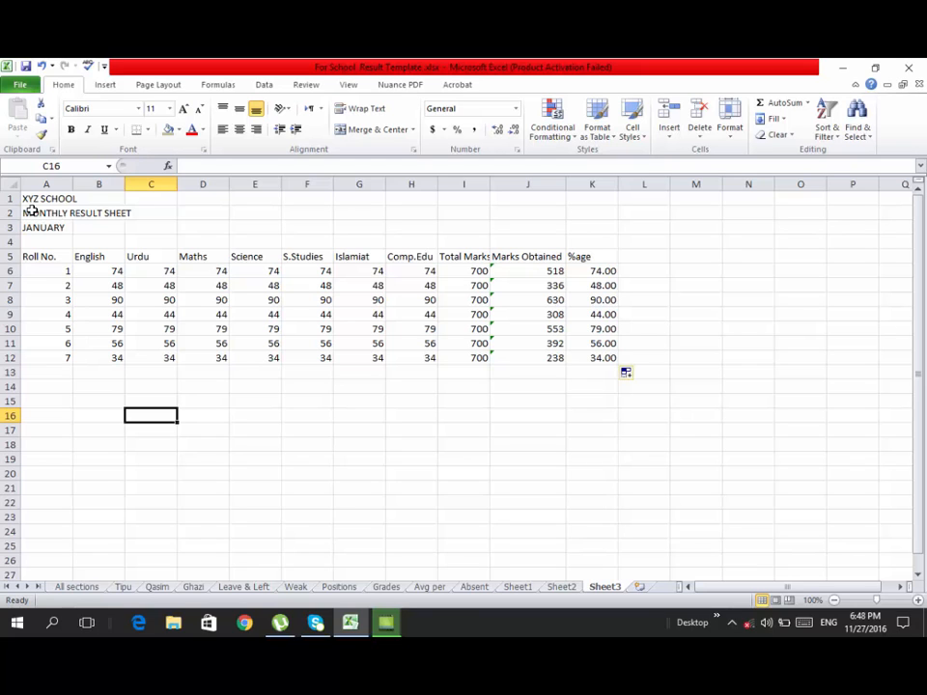
Save the workbook under its current name and start saving a copy of it in the Desktop folder.
{"action": "left_click", "coordinate": [21, 86]}
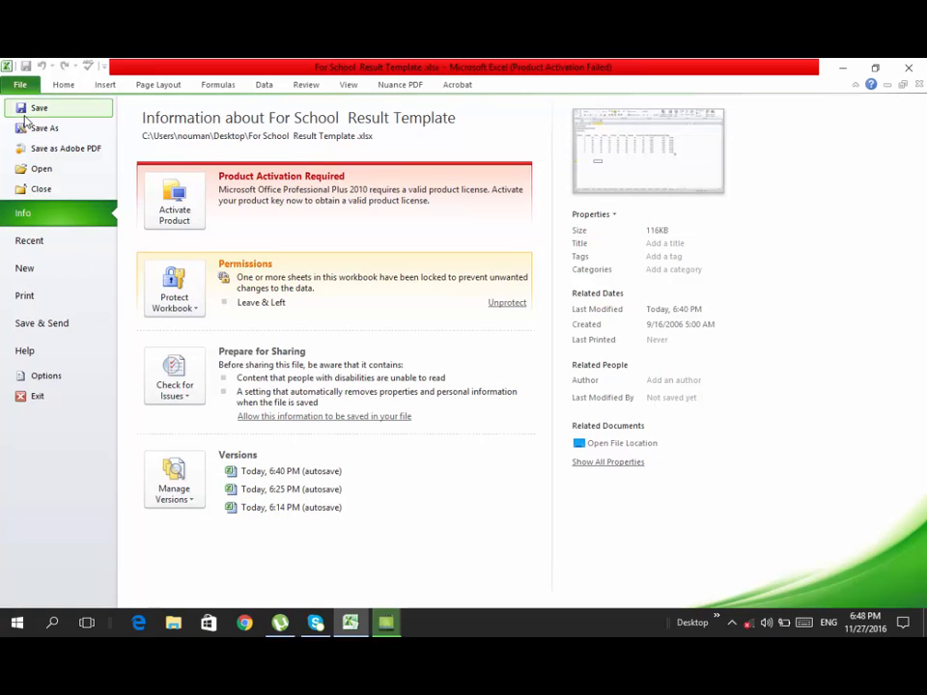
{"action": "left_click", "coordinate": [29, 109]}
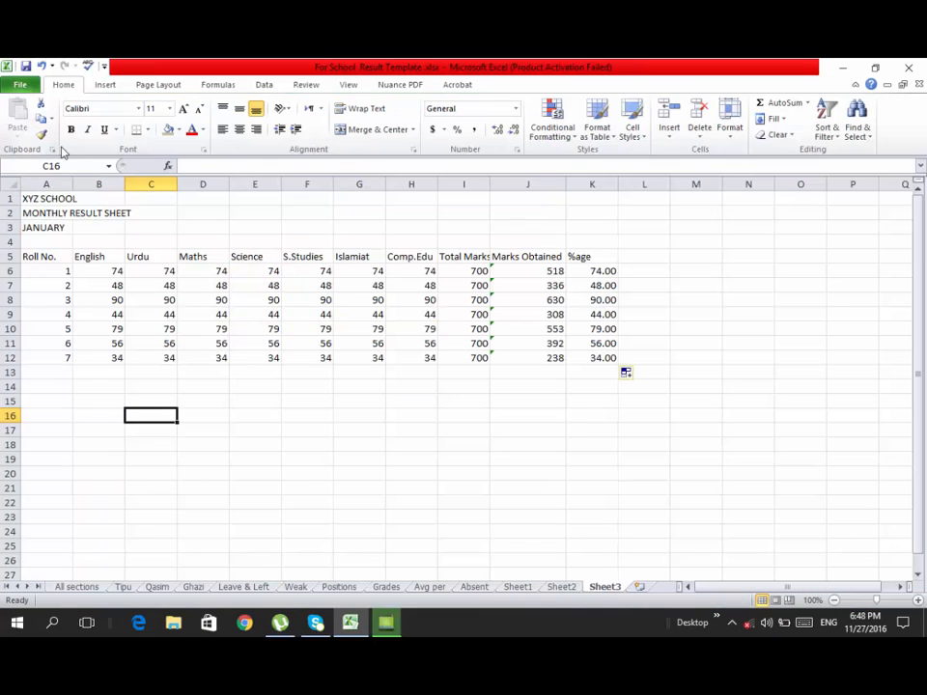
{"action": "left_click", "coordinate": [21, 85]}
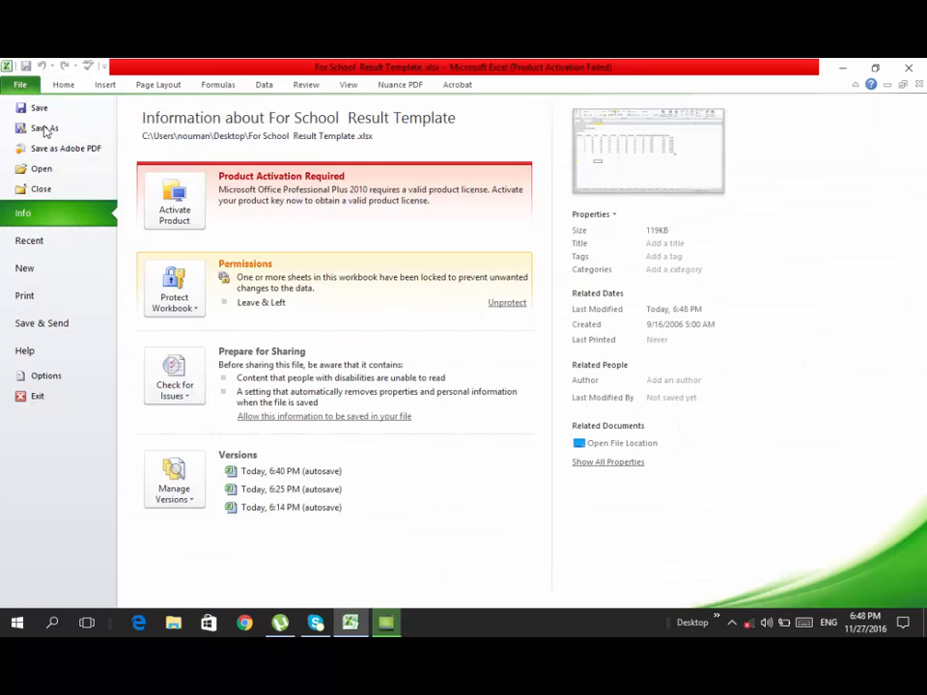
{"action": "left_click", "coordinate": [40, 126]}
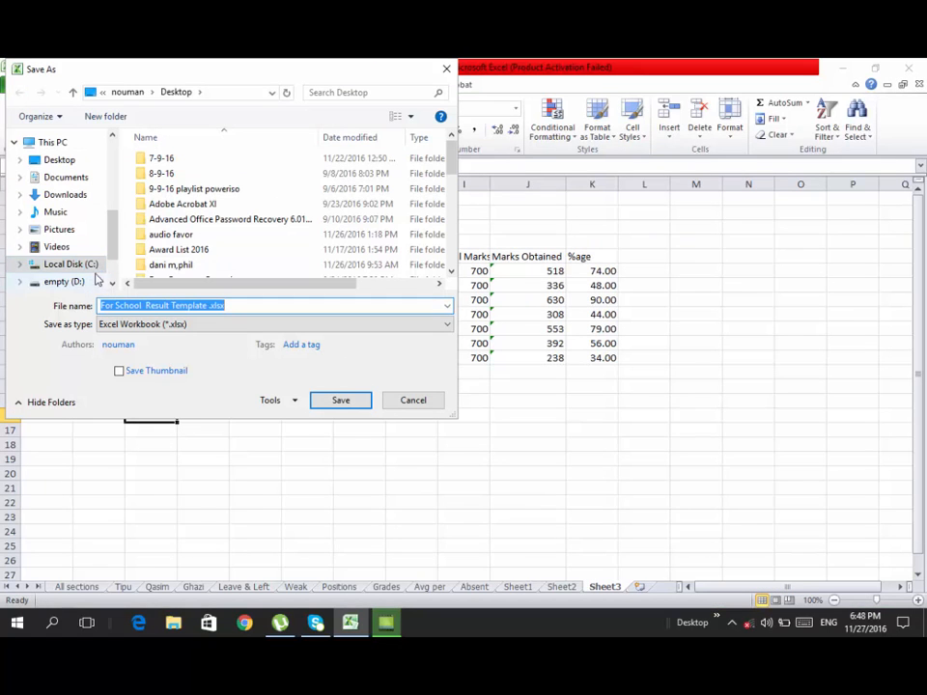
{"action": "scroll", "coordinate": [115, 236], "scroll_direction": "up", "scroll_amount": 3}
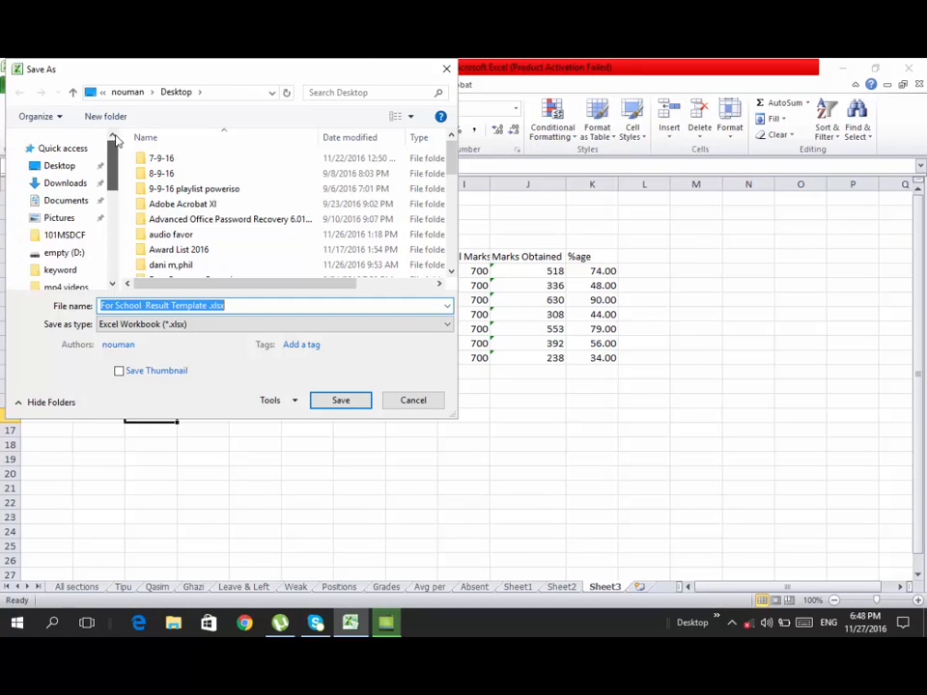
{"action": "left_click", "coordinate": [60, 165]}
Name the copy "Excel Training Template.xlsx" and save it as an Excel Workbook.
{"action": "left_click", "coordinate": [143, 306]}
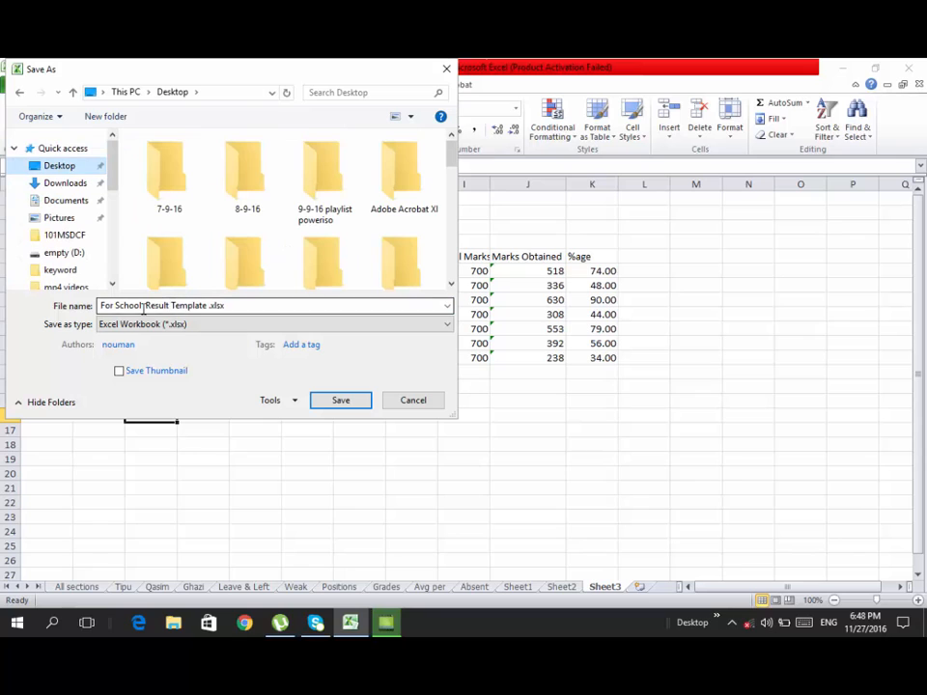
{"action": "double_click", "coordinate": [105, 305]}
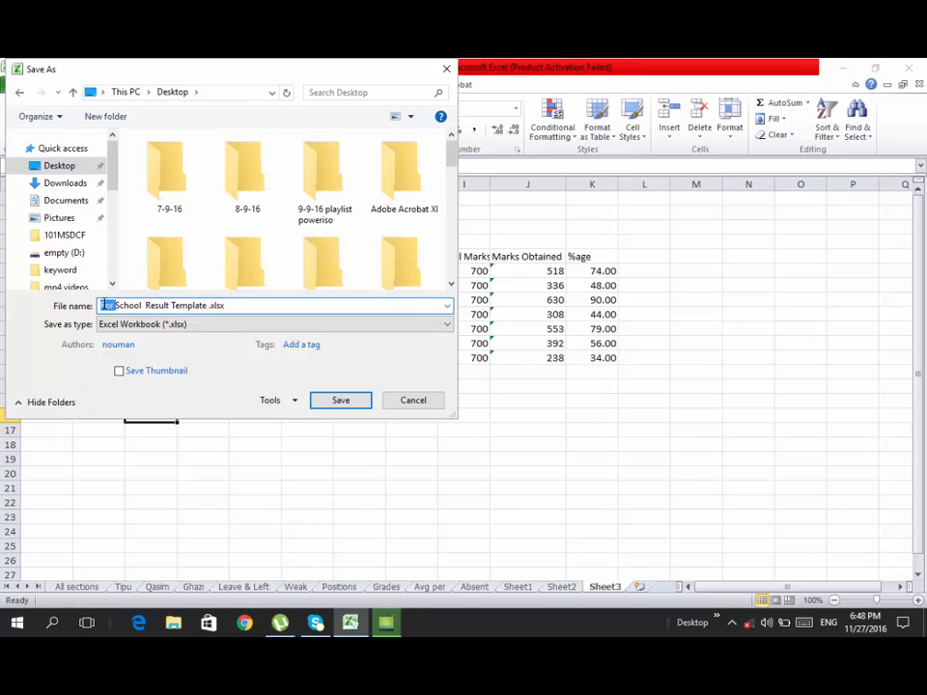
{"action": "left_click_drag", "start_coordinate": [103, 305], "coordinate": [210, 303]}
{"action": "double_click", "coordinate": [105, 305]}
{"action": "key", "text": "Delete"}
{"action": "key", "text": "Delete"}
{"action": "key", "text": "Delete"}
{"action": "key", "text": "Delete"}
{"action": "key", "text": "Delete"}
{"action": "key", "text": "Delete"}
{"action": "key", "text": "Delete"}
{"action": "key", "text": "Delete"}
{"action": "key", "text": "Delete"}
{"action": "key", "text": "Delete"}
{"action": "key", "text": "Delete"}
{"action": "key", "text": "Delete"}
{"action": "key", "text": "Delete"}
{"action": "key", "text": "Delete"}
{"action": "key", "text": "Delete"}
{"action": "key", "text": "Delete"}
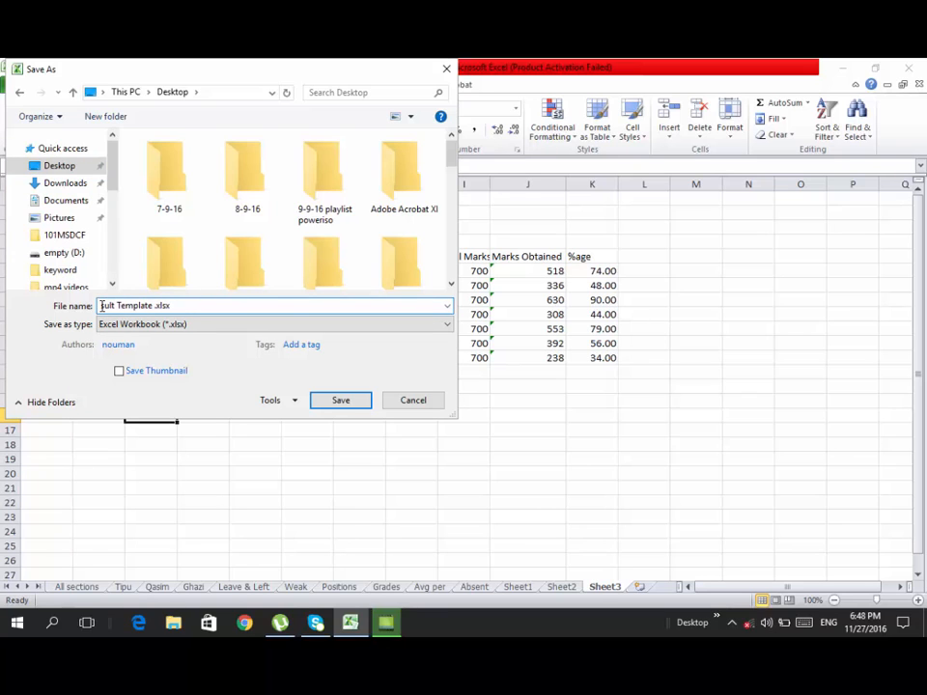
{"action": "key", "text": "Delete"}
{"action": "type", "text": "Excel Training"}
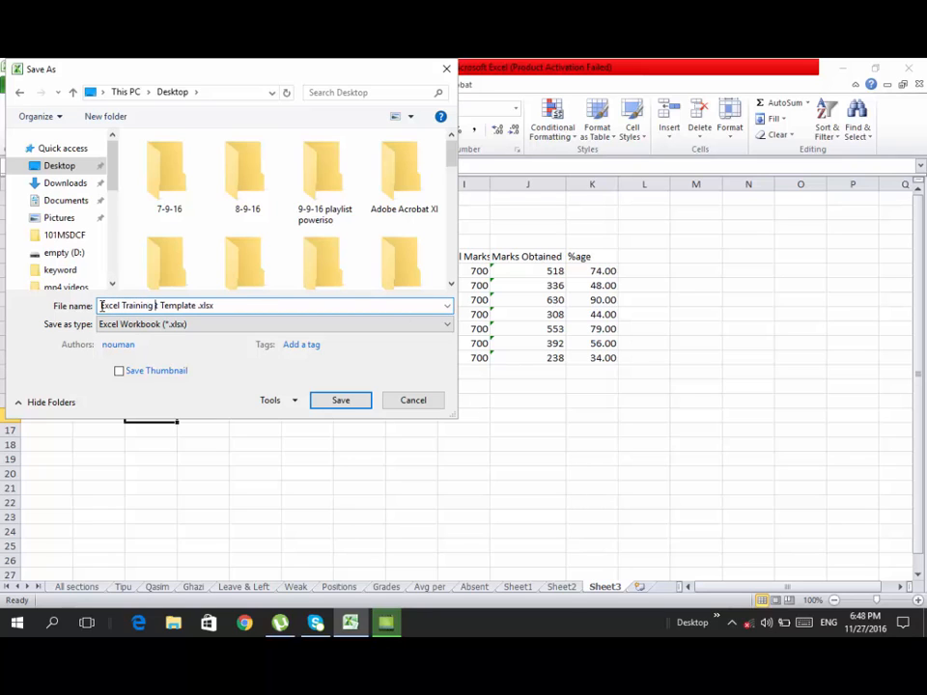
{"action": "key", "text": "BackSpace"}
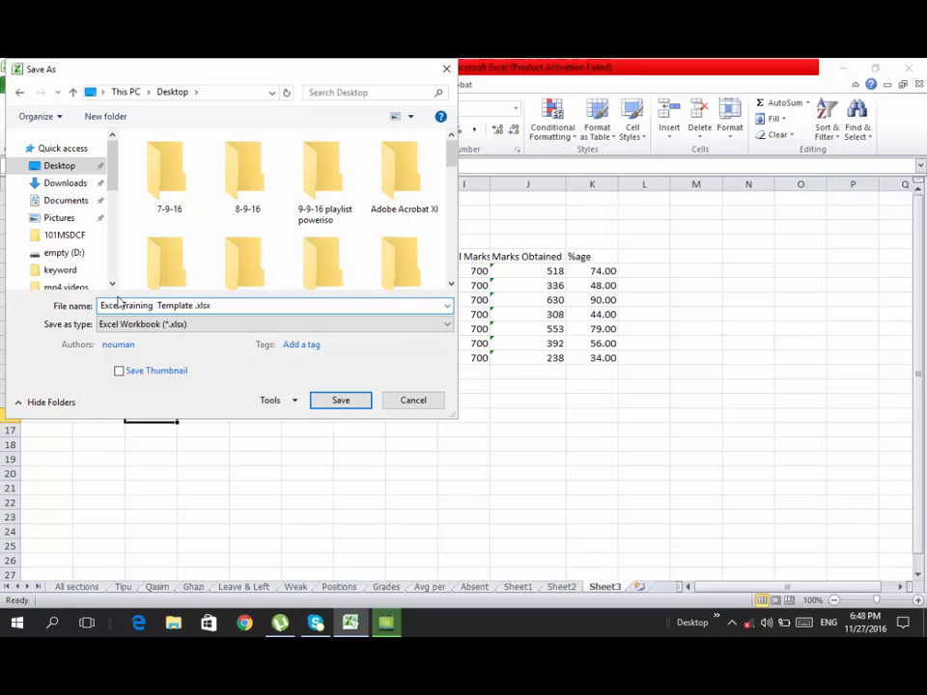
{"action": "left_click", "coordinate": [350, 406]}
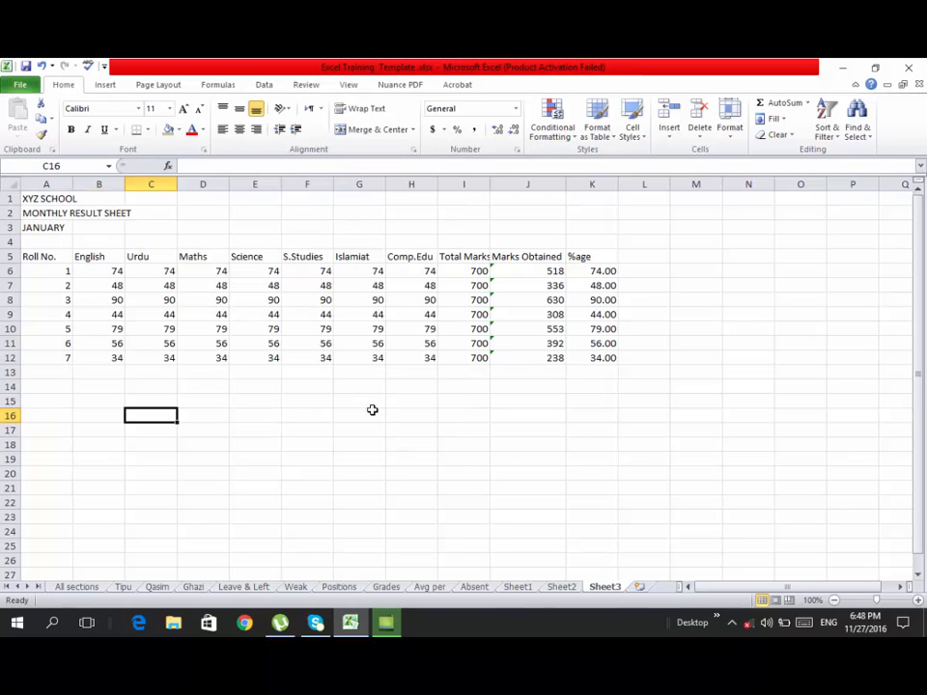
Delete the Leave & Left sheet permanently from the workbook.
{"action": "left_click", "coordinate": [475, 399]}
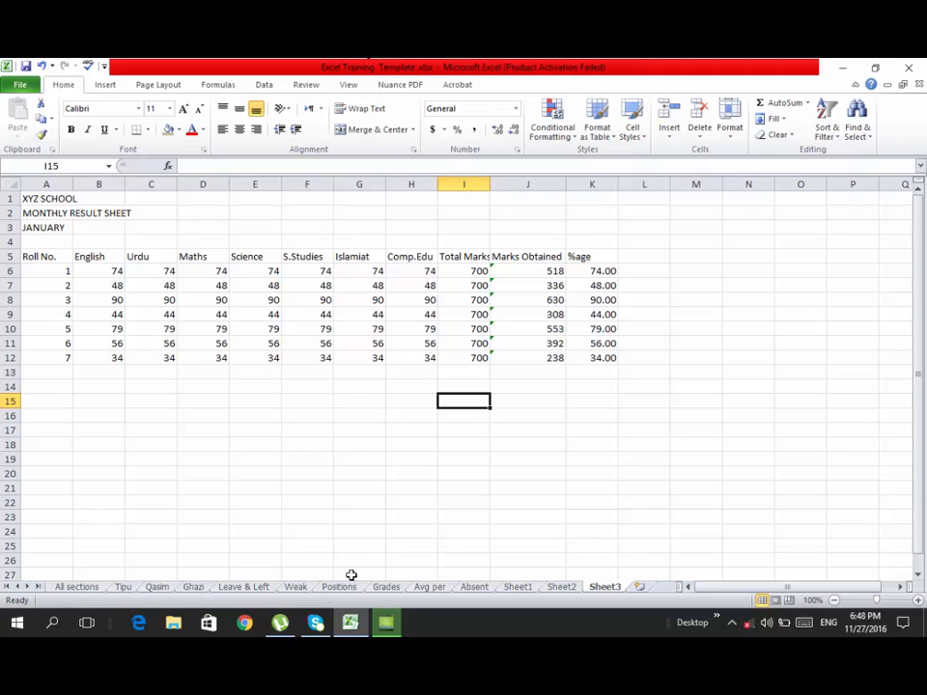
{"action": "left_click", "coordinate": [245, 587]}
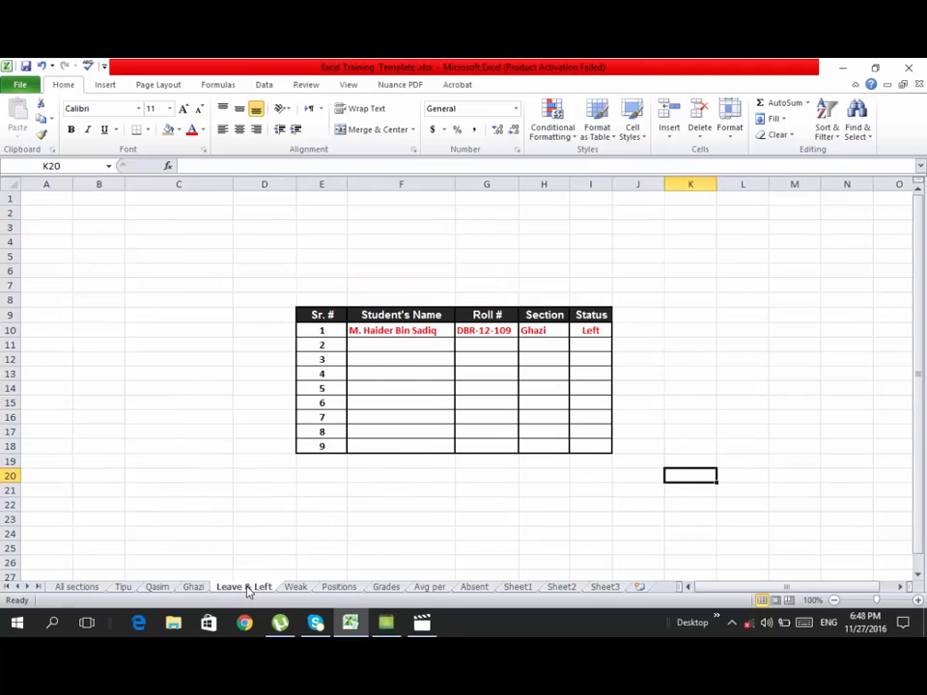
{"action": "right_click", "coordinate": [247, 588]}
{"action": "left_click", "coordinate": [284, 443]}
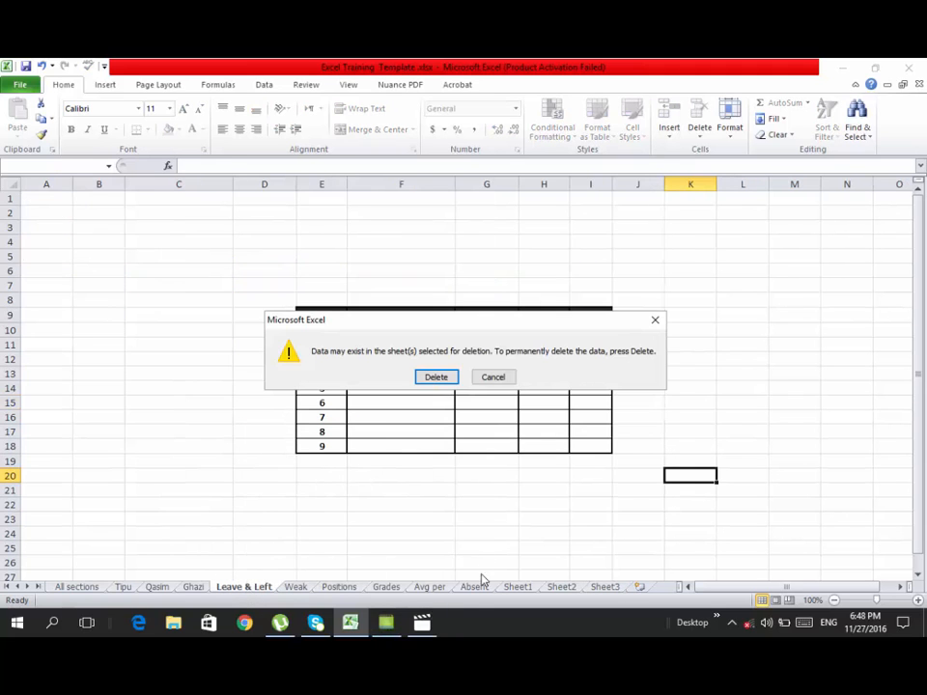
{"action": "left_click", "coordinate": [430, 377]}
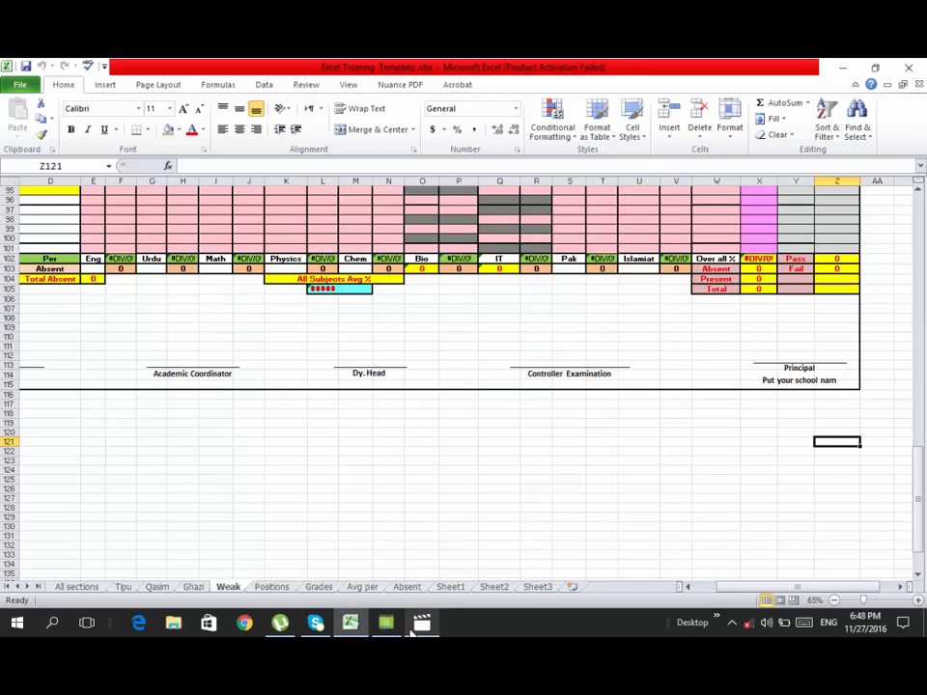
Return to the monthly result table on Sheet3 and select the empty cell J19 below it.
{"action": "left_click", "coordinate": [418, 626]}
{"action": "left_click", "coordinate": [387, 106]}
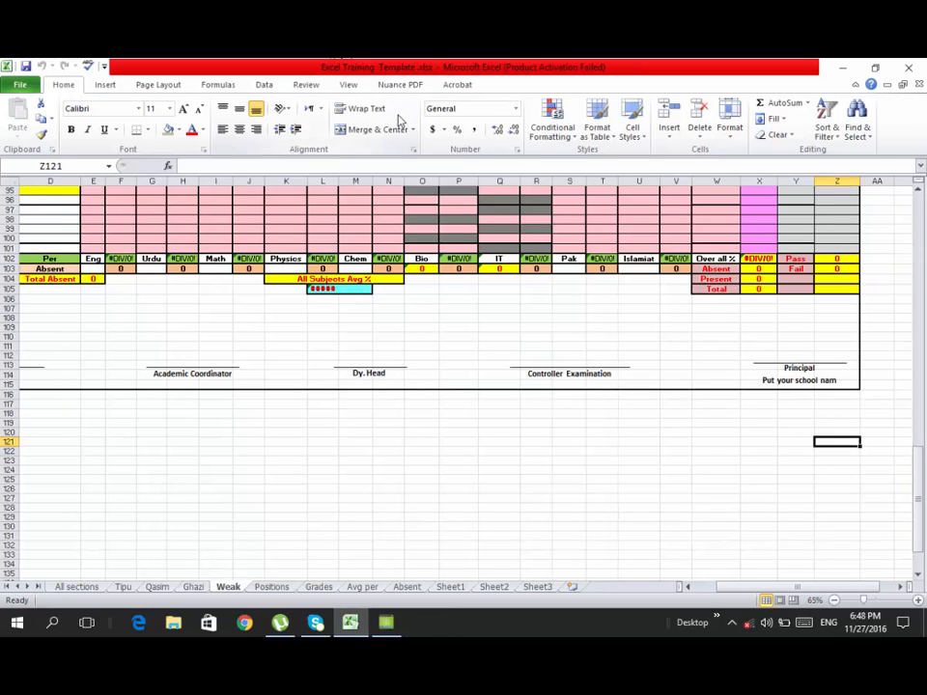
{"action": "left_click", "coordinate": [537, 586]}
{"action": "left_click", "coordinate": [504, 461]}
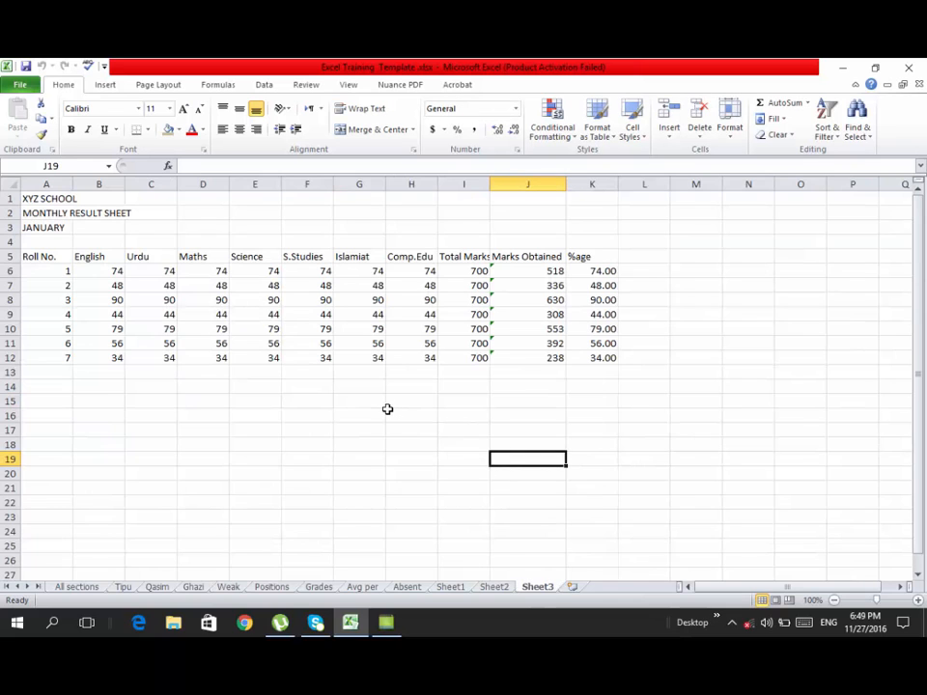